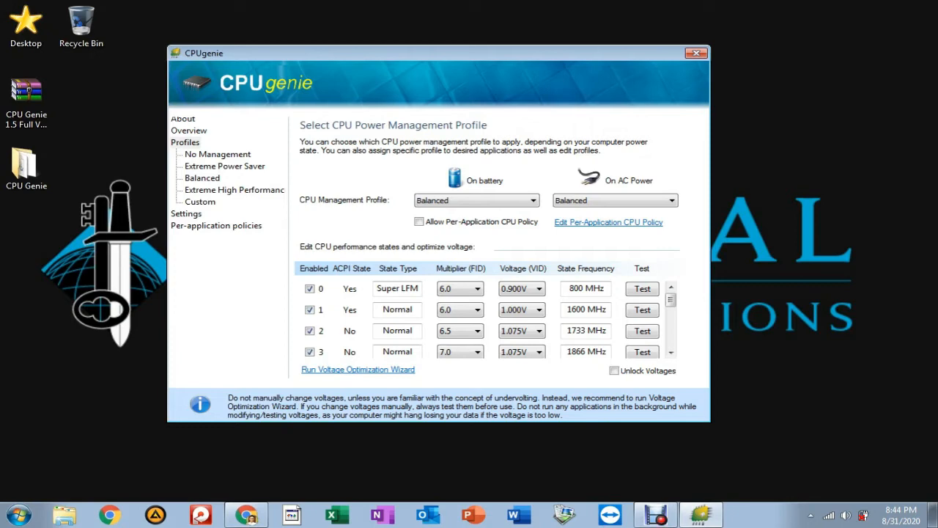
- Review the About and Overview pages and the Voltage Optimization Wizard's test duration options, leaving the wizard without running it
left_click(186, 214)
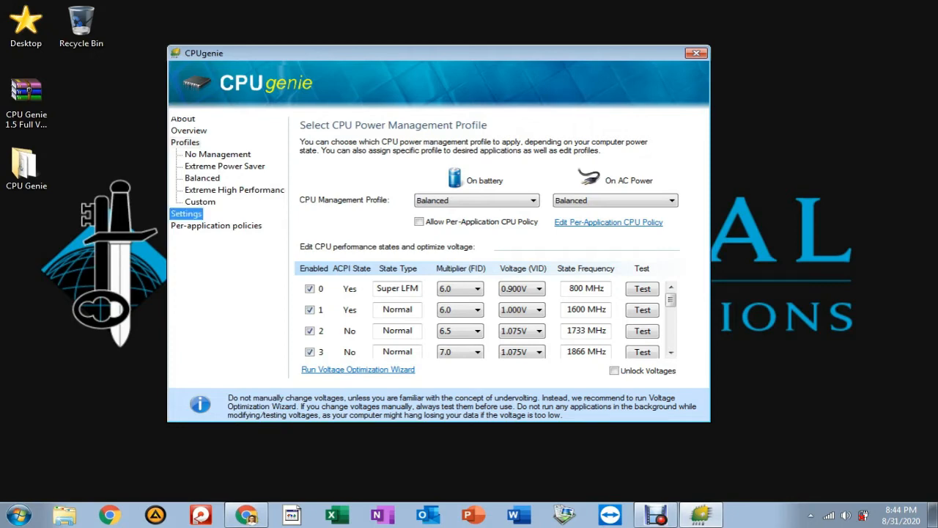
left_click(188, 130)
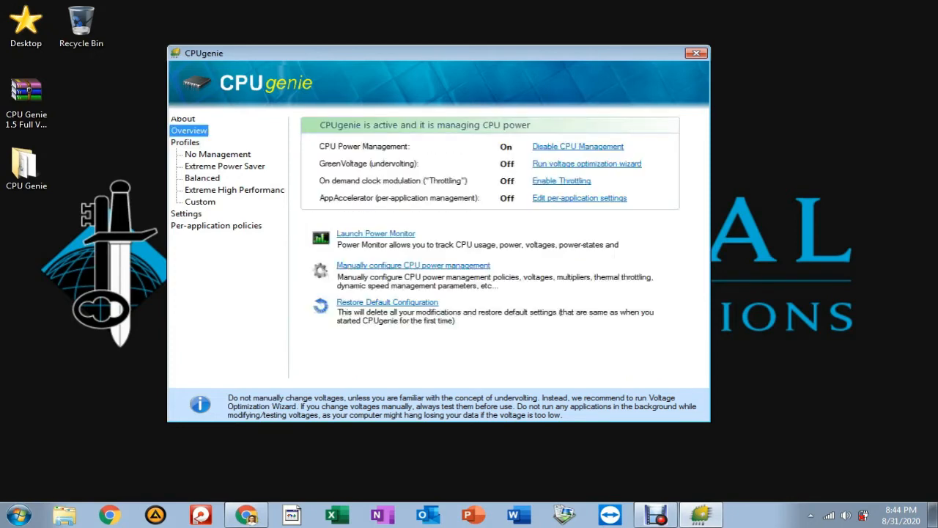
left_click(183, 119)
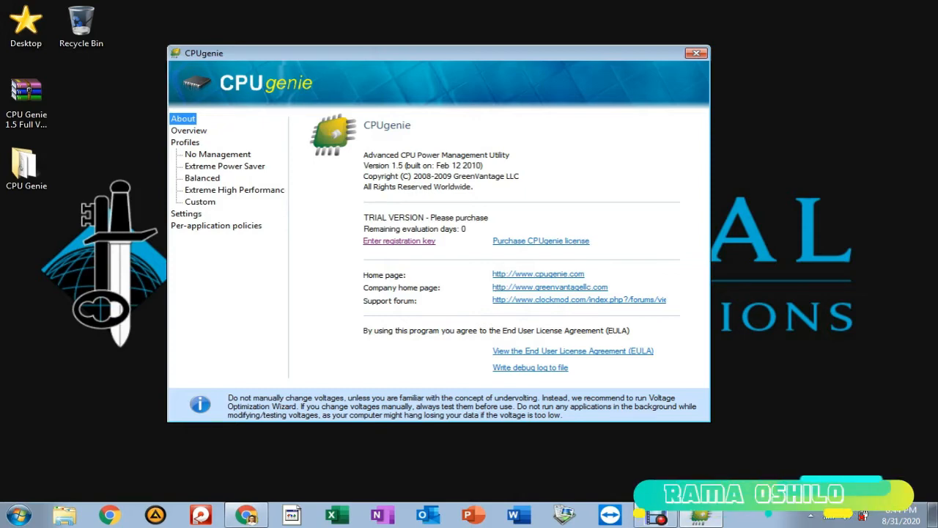
left_click(188, 131)
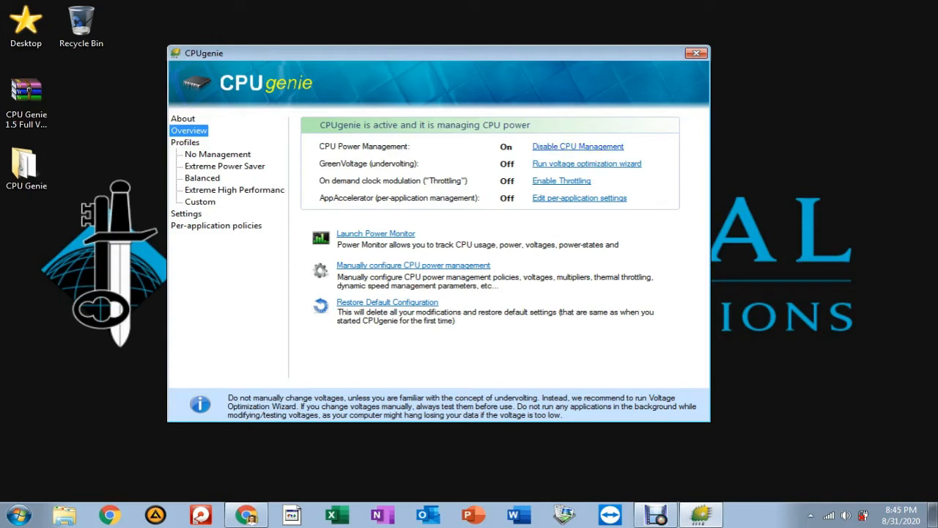
left_click(587, 164)
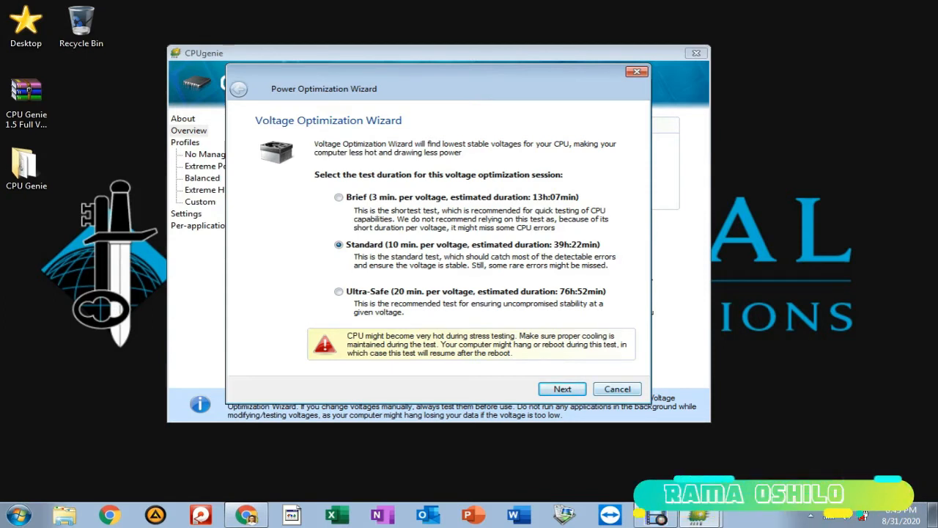
left_click(617, 389)
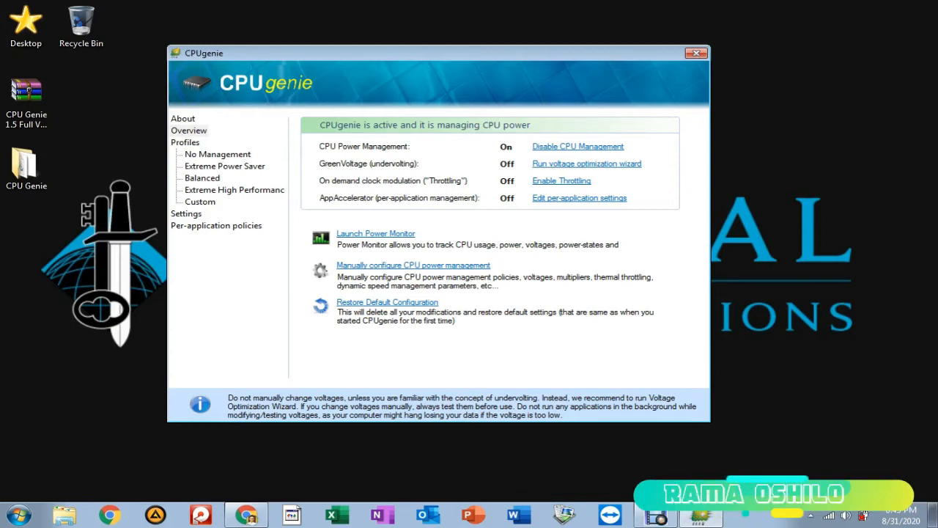
- Add AIMP3.exe from the AIMP3 folder in C:\Program Files (x86) to the per-application power policies
left_click(579, 198)
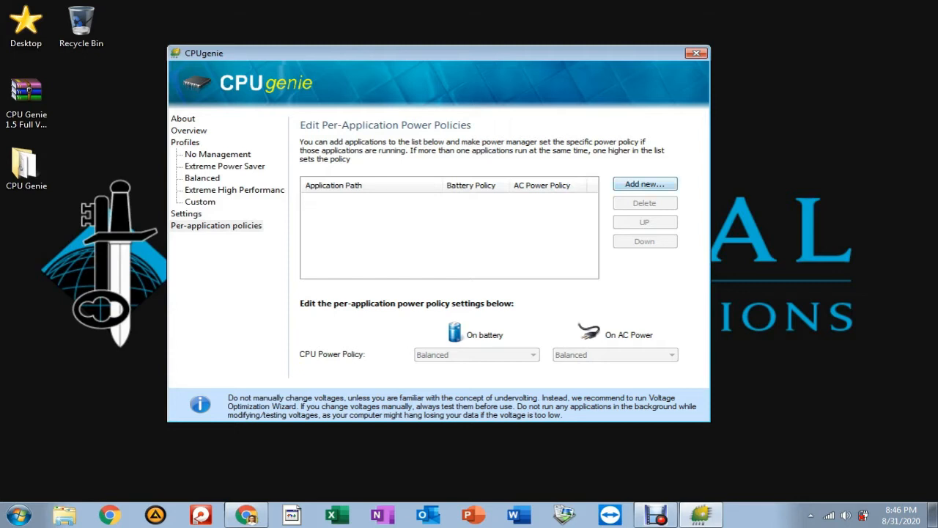
left_click(646, 184)
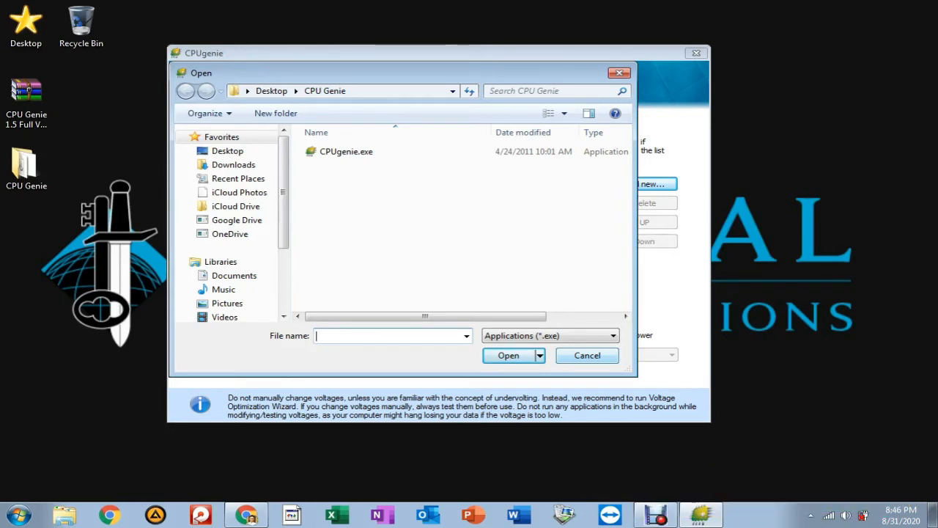
key("Escape")
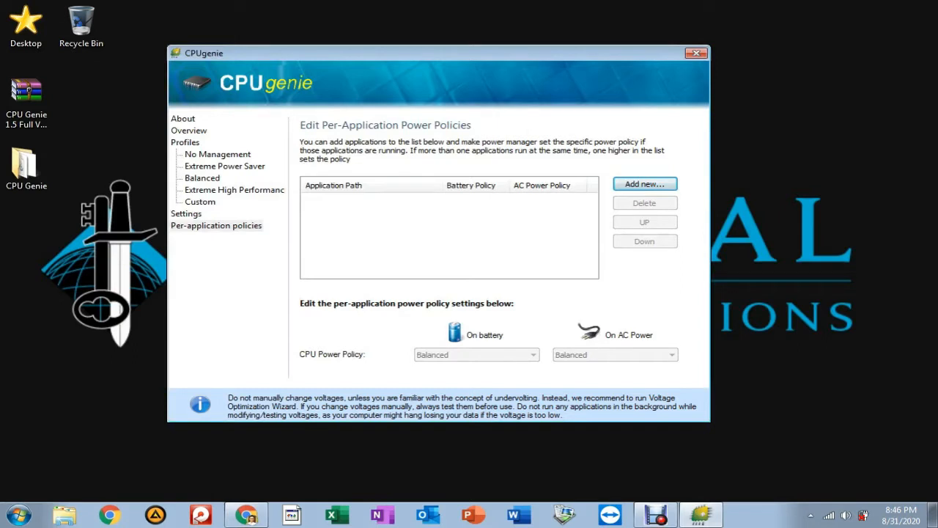
left_click(645, 184)
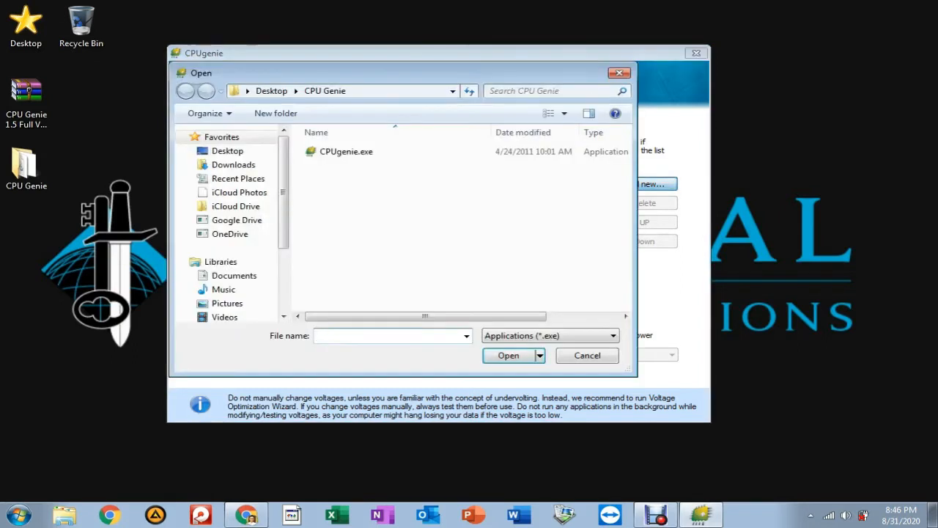
scroll(227, 220, "down", 3)
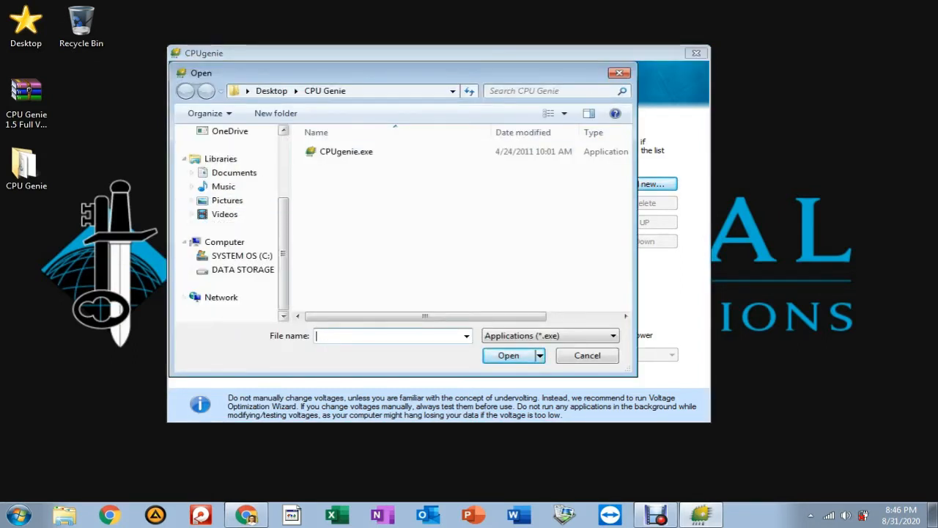
left_click(242, 256)
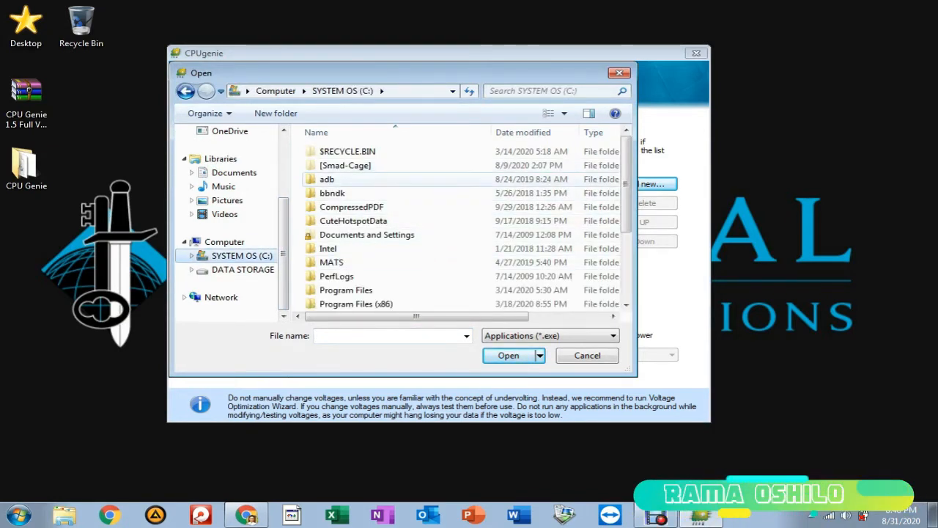
double_click(345, 165)
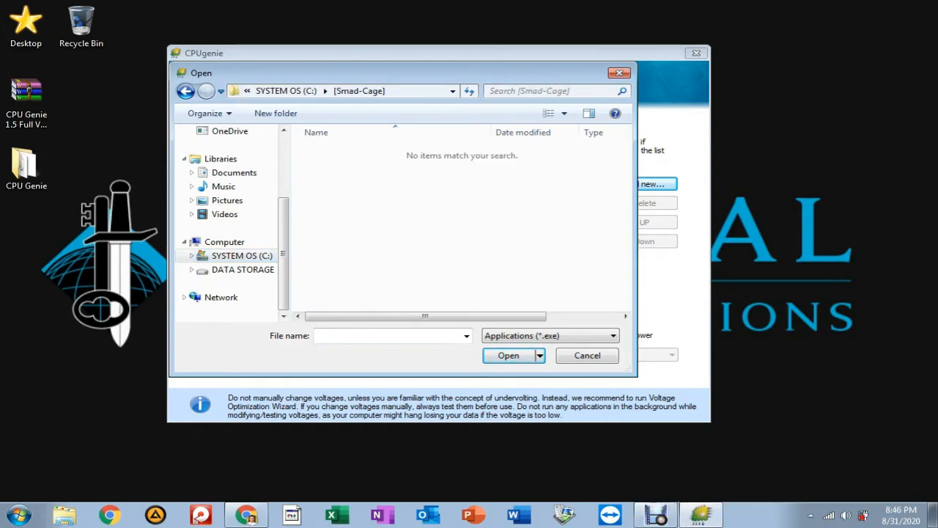
key("BackSpace")
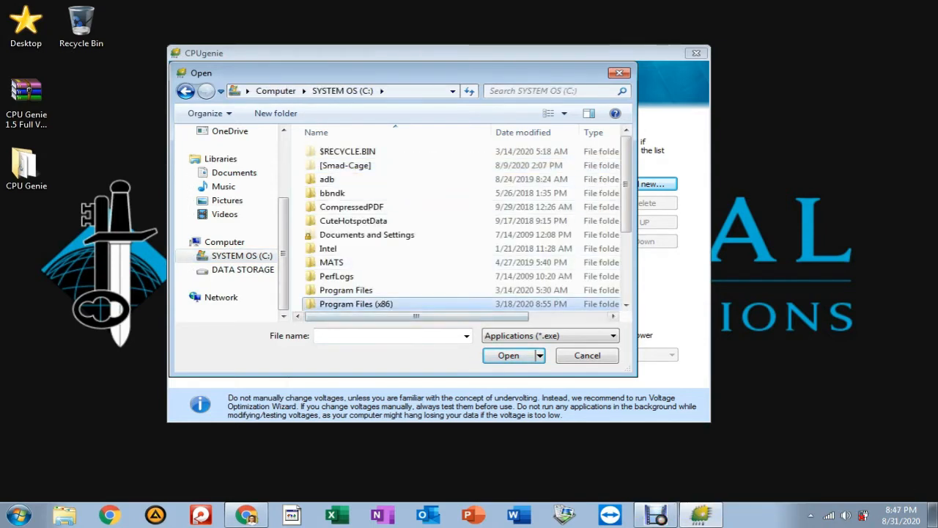
double_click(356, 304)
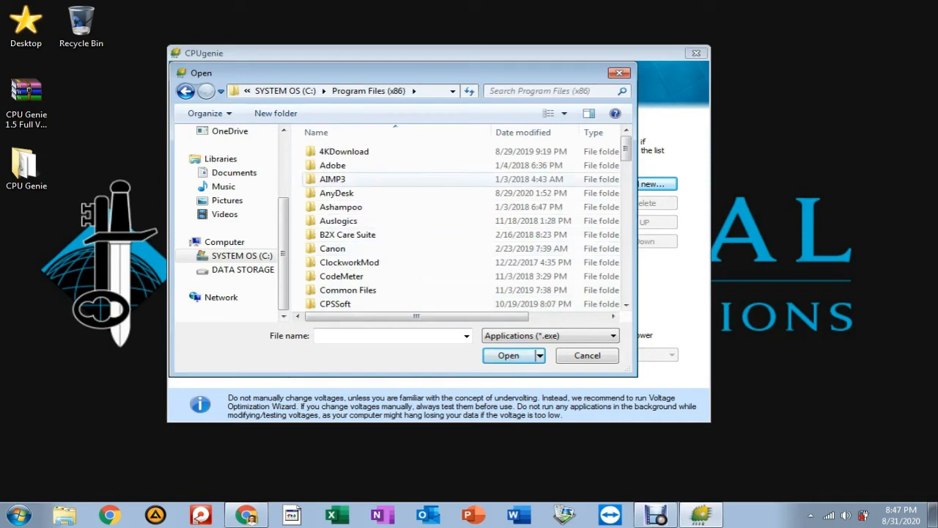
double_click(331, 179)
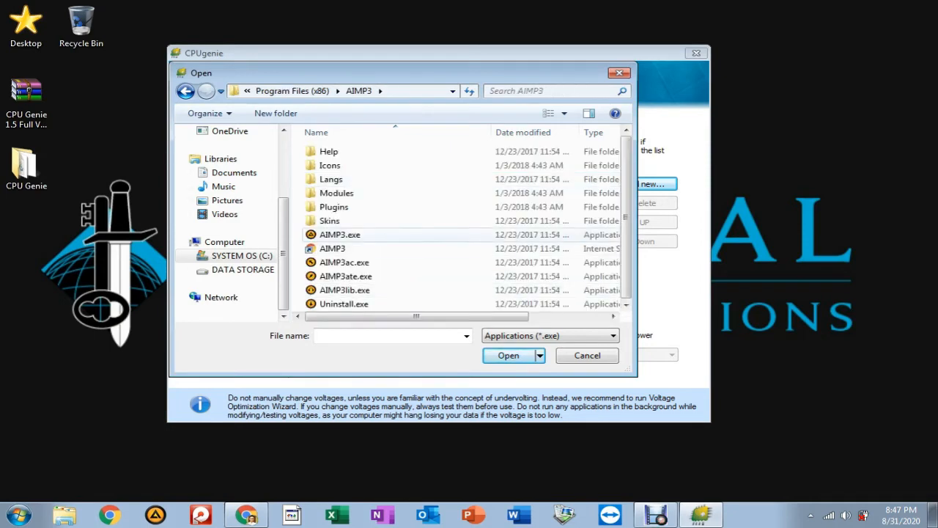
double_click(341, 234)
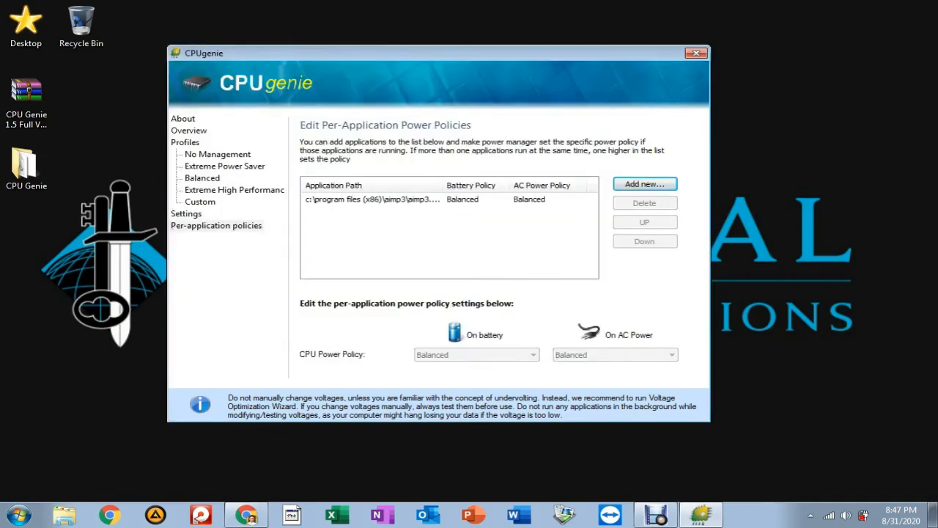
- Set the AIMP3 entry's CPU power policy to Custom for both battery and AC power
left_click(381, 199)
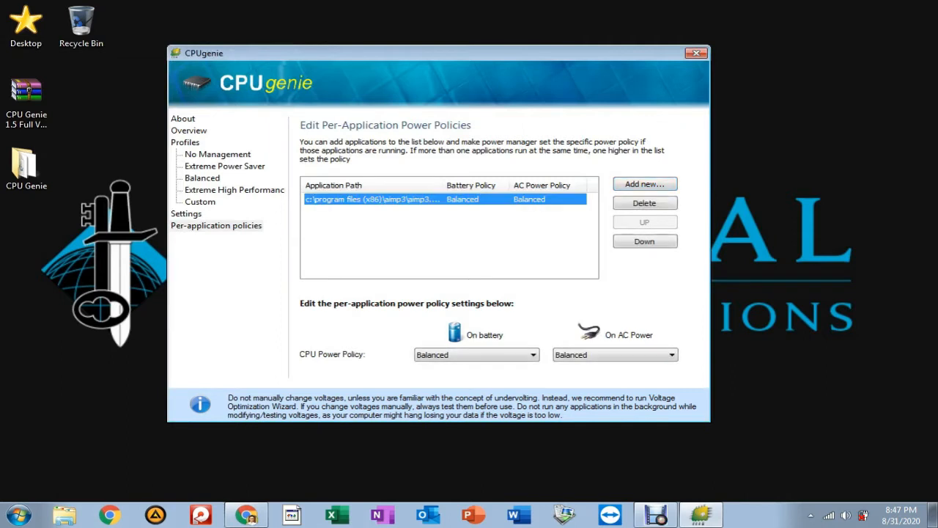
left_click(513, 355)
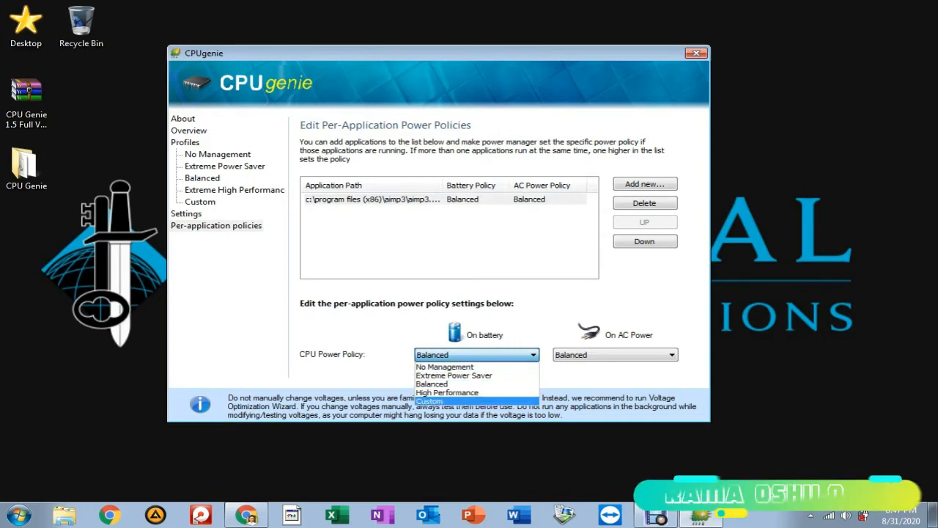
left_click(469, 401)
left_click(616, 355)
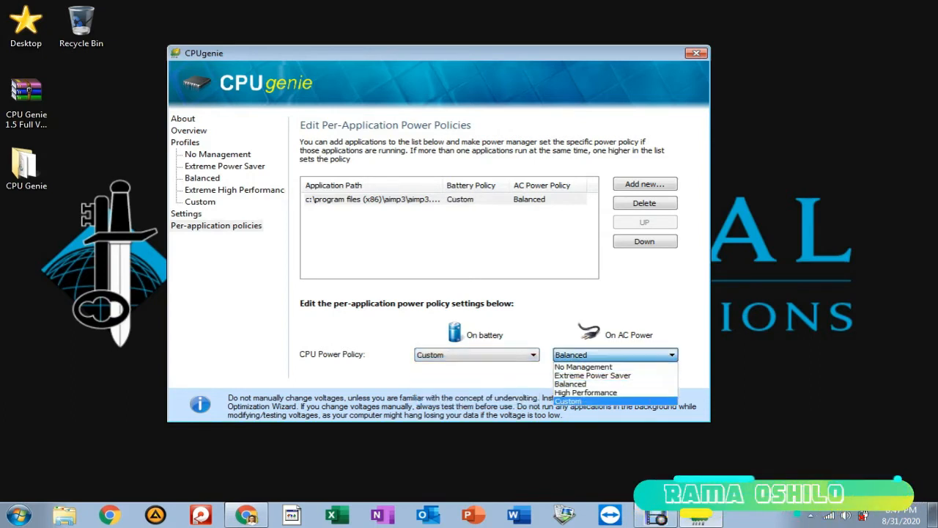
left_click(616, 401)
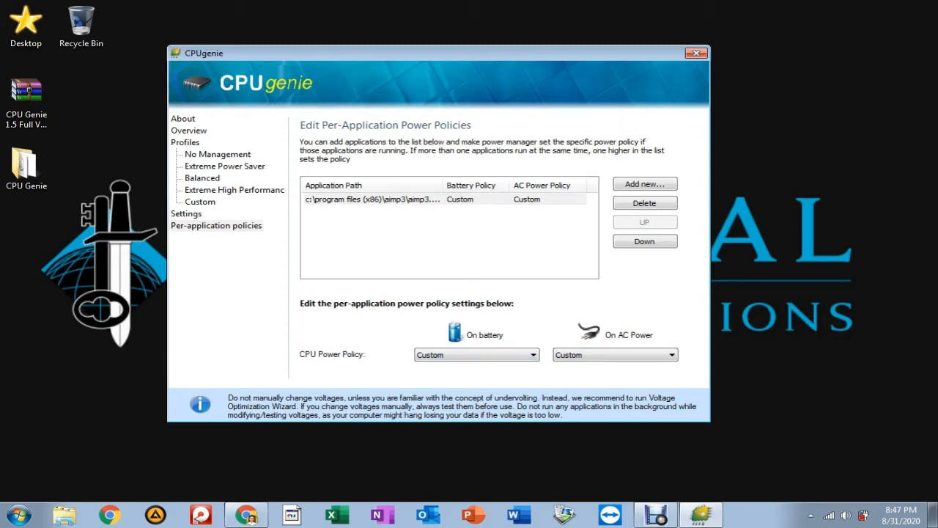
left_click(513, 248)
left_click(186, 143)
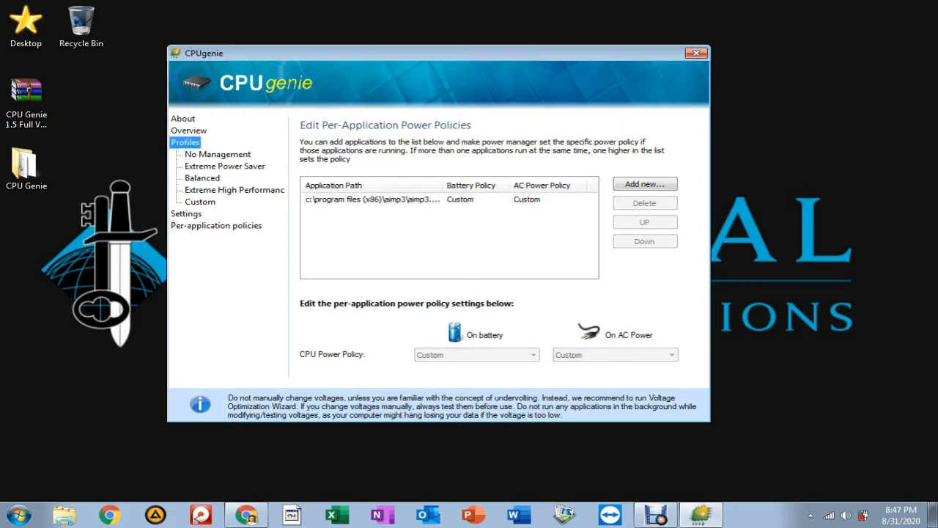
left_click(188, 131)
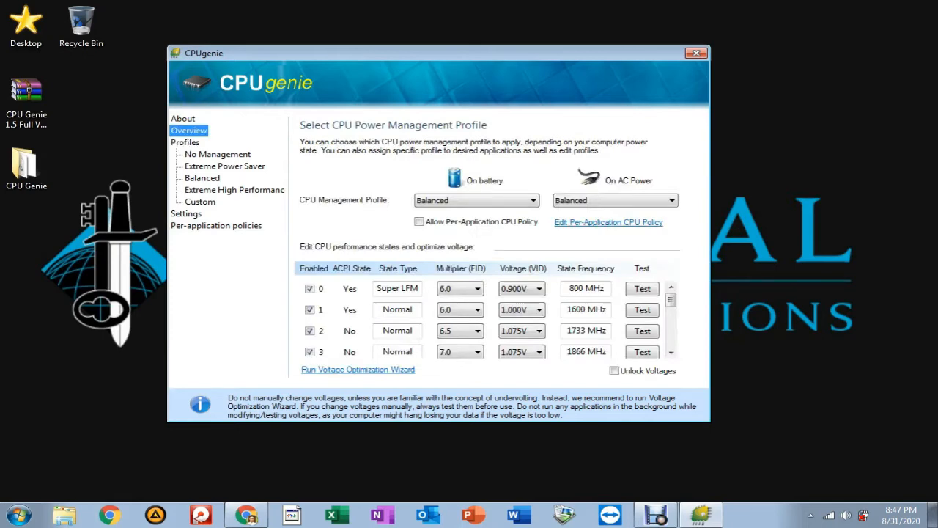
left_click(580, 198)
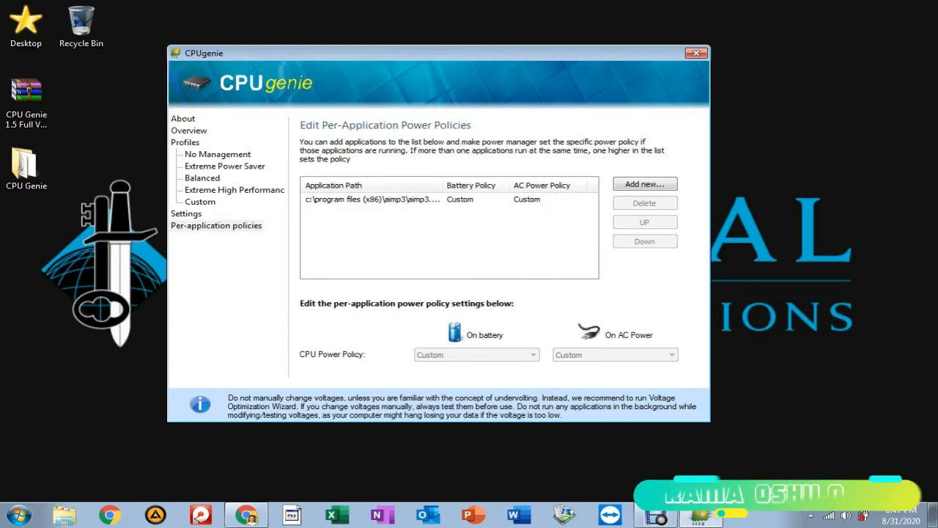
- Set the on-battery CPU management profile to Custom in the general power management profiles
left_click(186, 143)
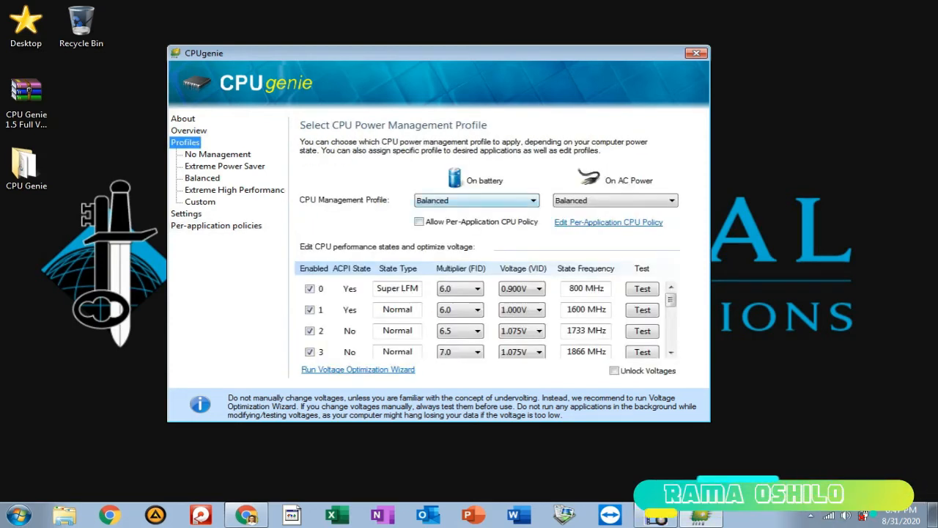
left_click(532, 200)
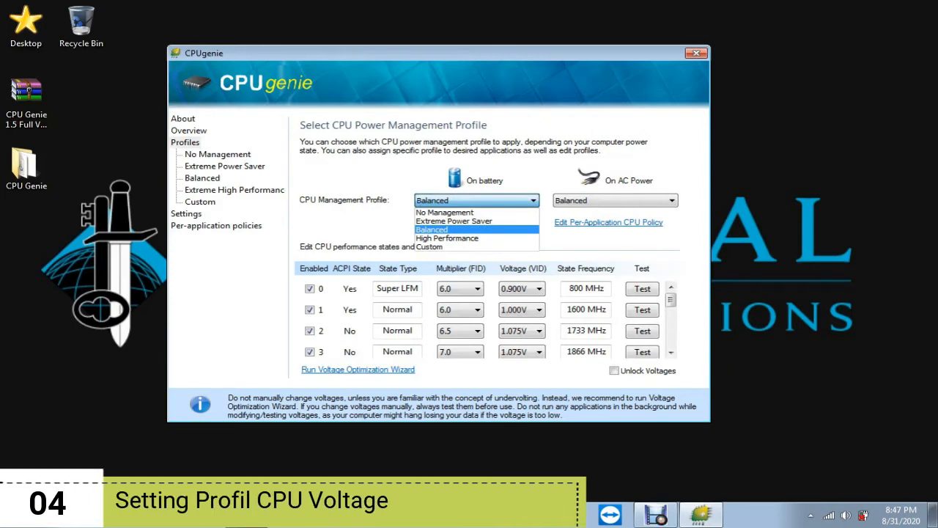
left_click(469, 247)
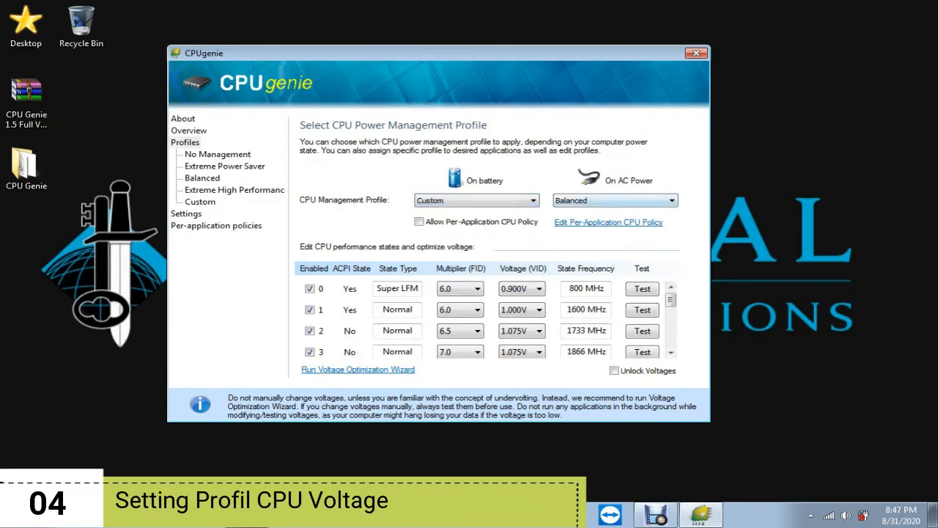
left_click(672, 201)
key("Escape")
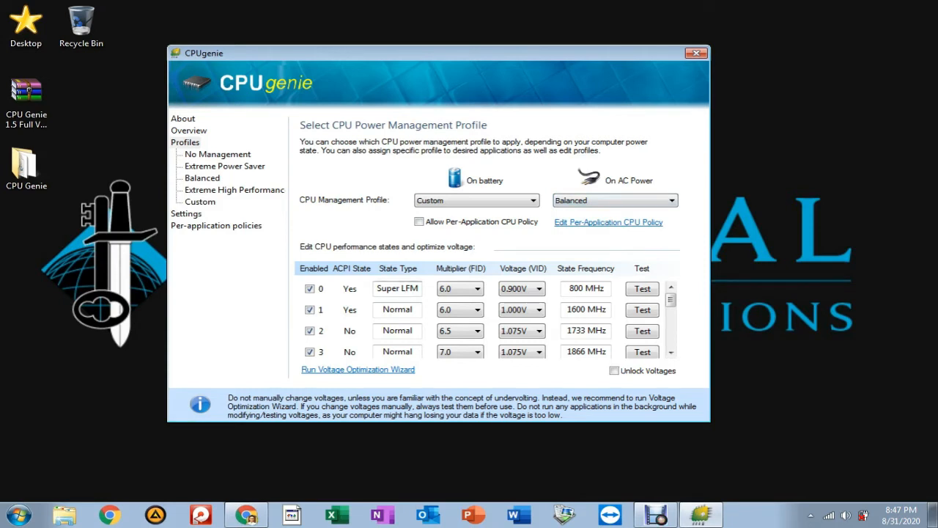
- Examine the multiplier choices for performance state 0 and the multipliers, voltages and frequencies of the higher states
left_click(477, 289)
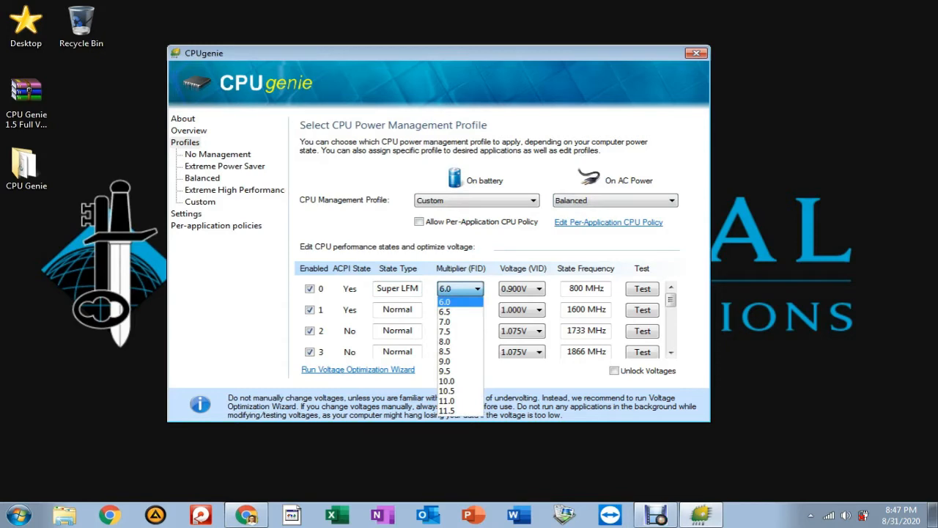
key("Escape")
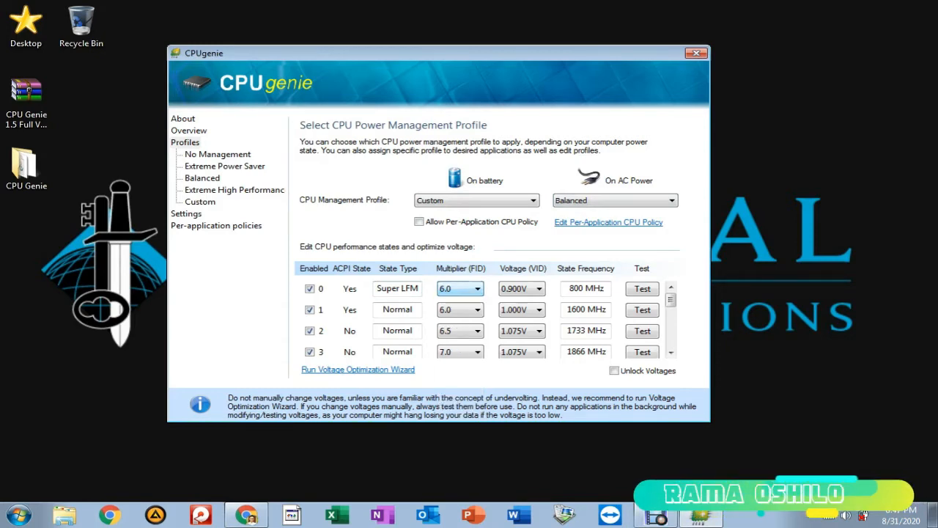
left_click(477, 289)
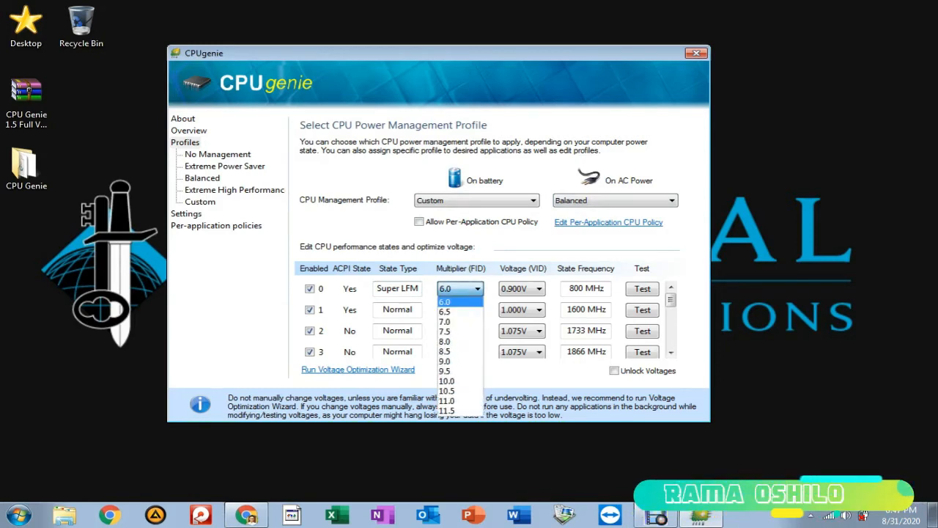
left_click(477, 288)
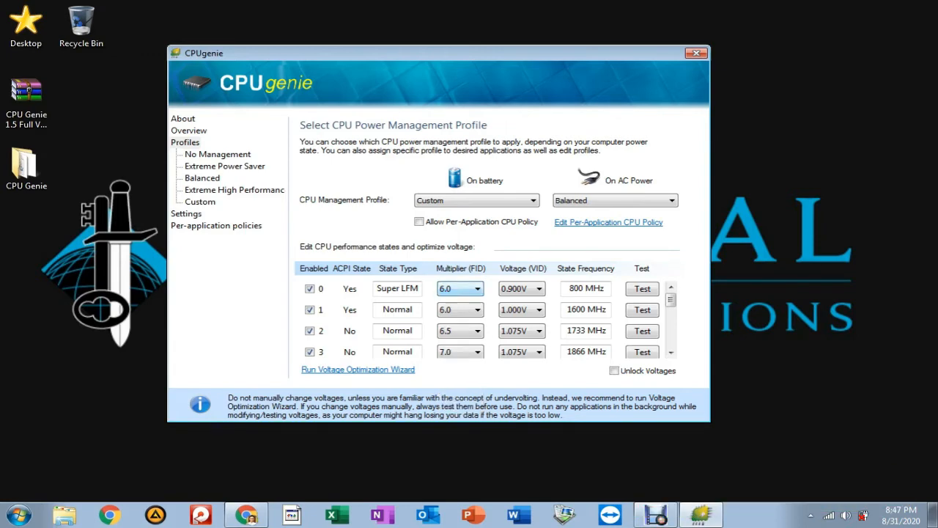
left_click(477, 289)
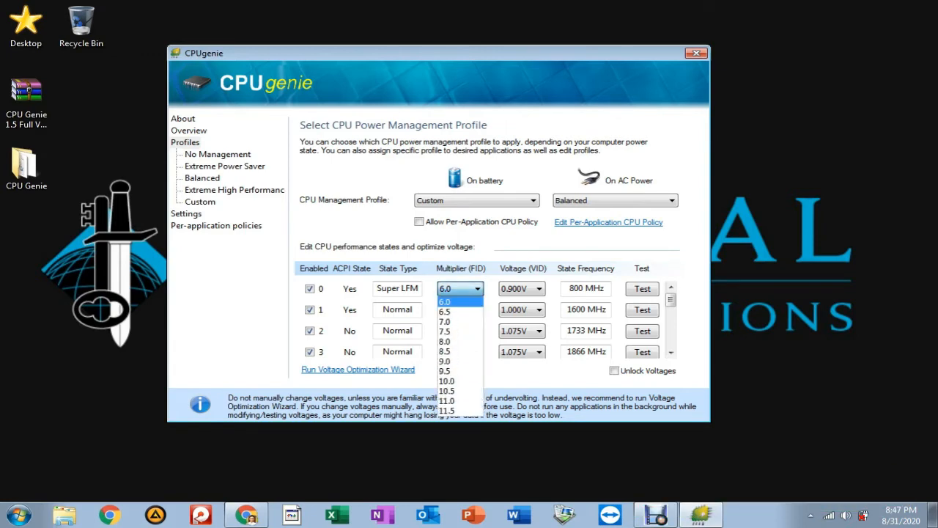
left_click(477, 289)
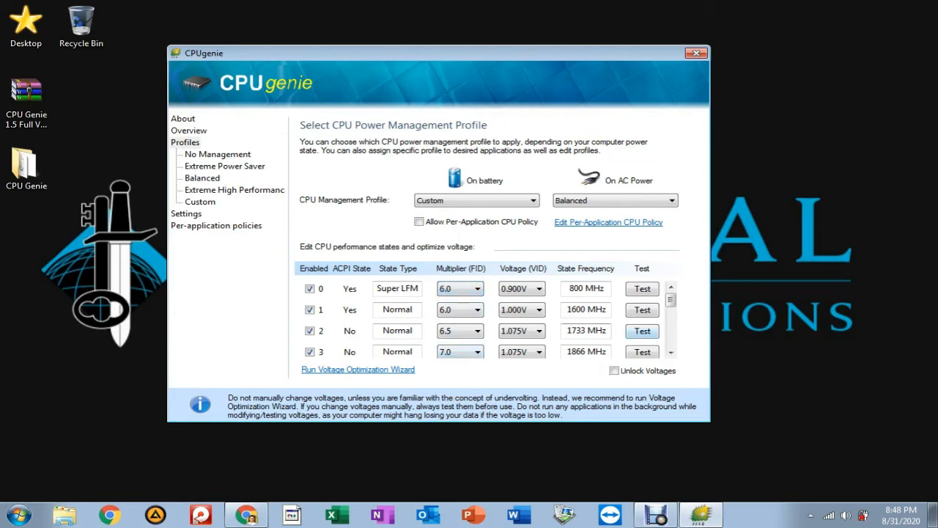
left_click_drag(671, 300, 671, 329)
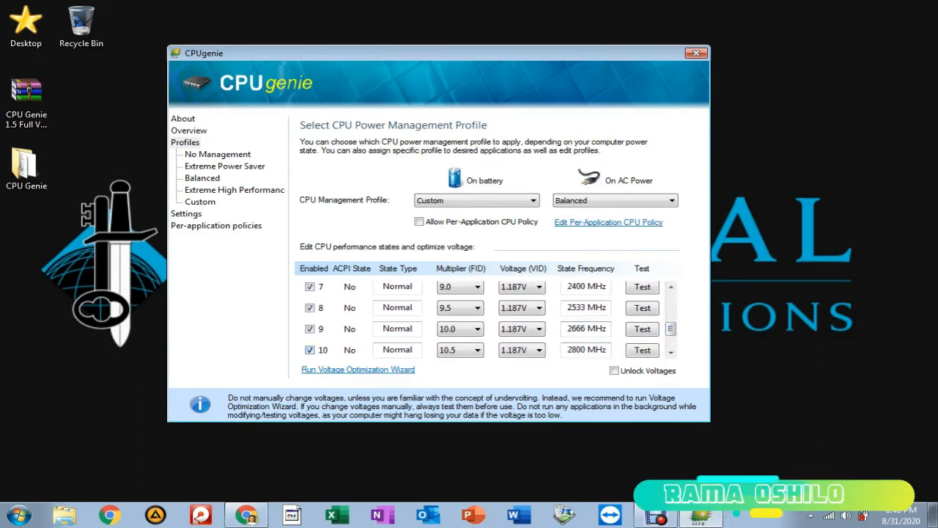
- Examine the voltages of the performance states and the voltage choices offered for state 0
left_click_drag(671, 329, 671, 299)
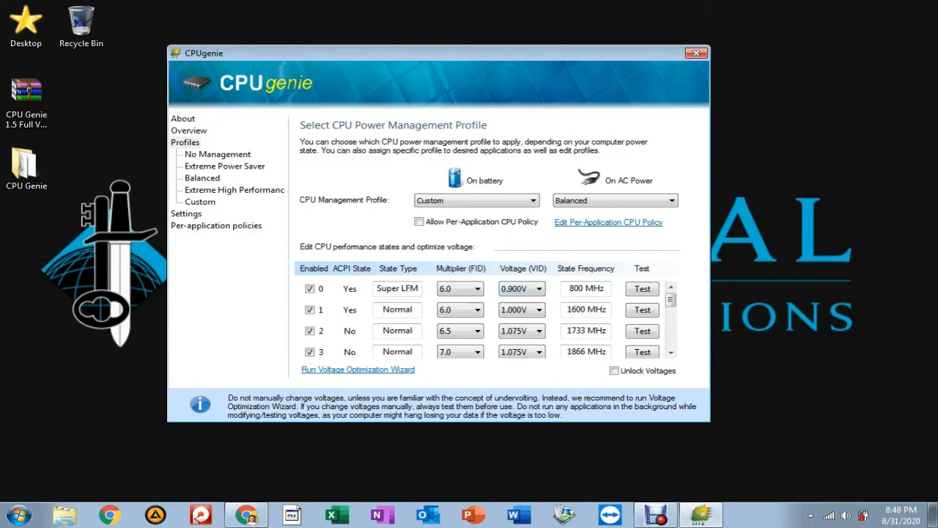
scroll(491, 320, "down", 4)
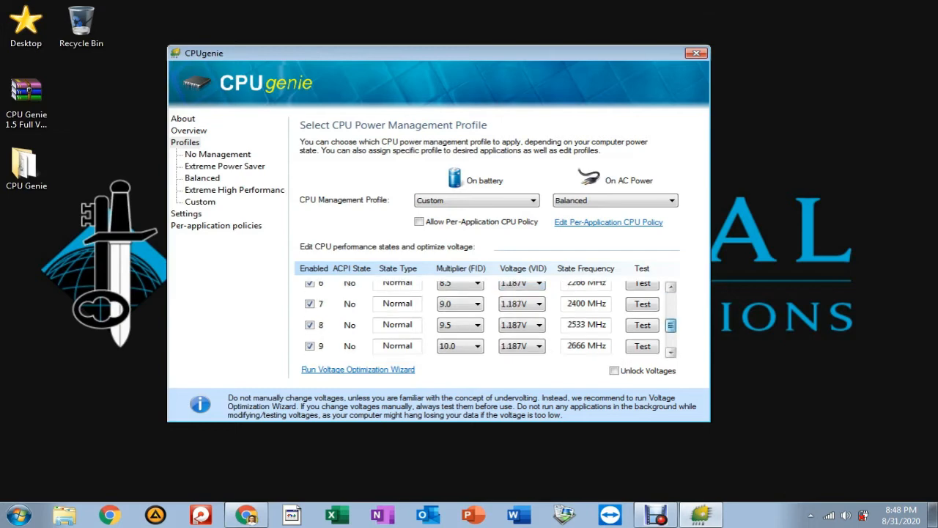
scroll(491, 320, "up", 4)
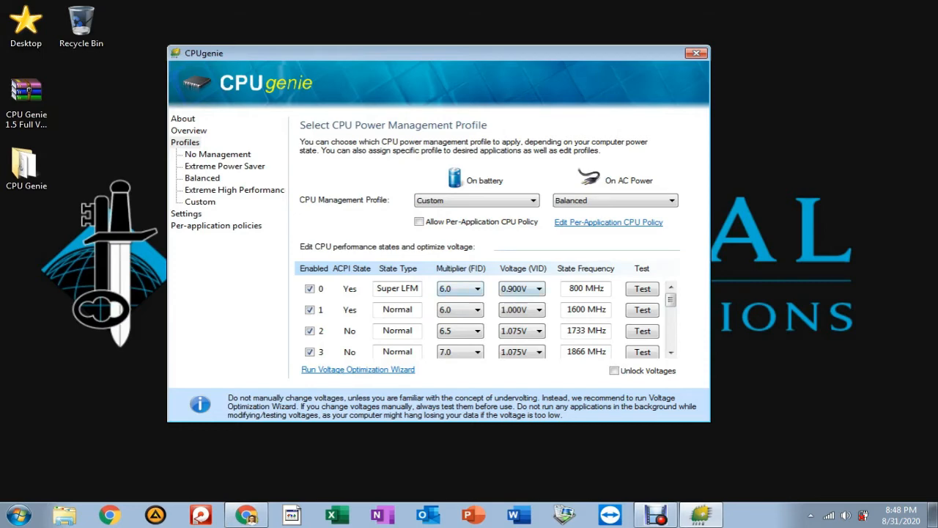
left_click(539, 289)
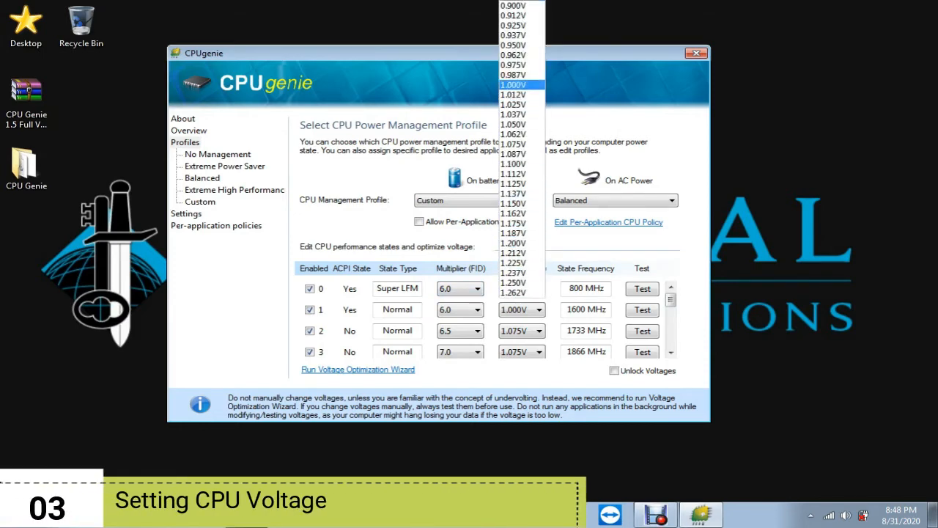
left_click(777, 95)
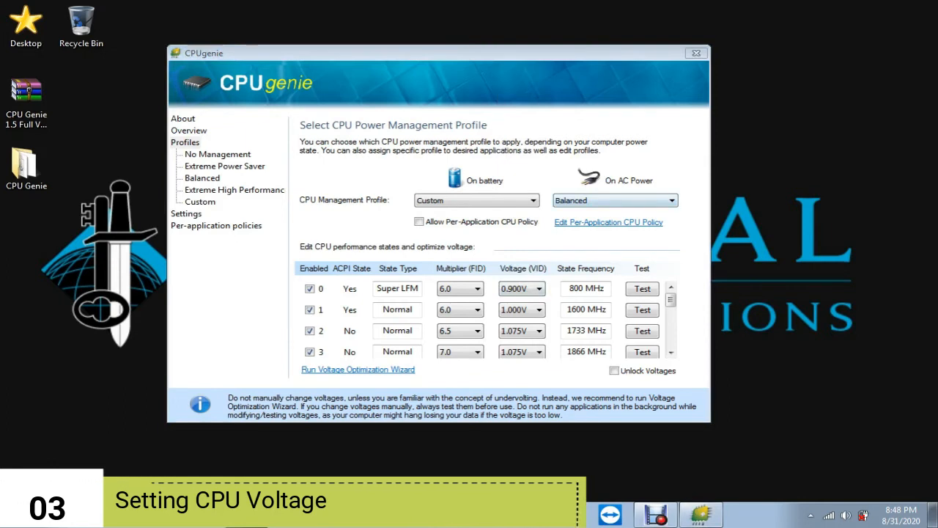
left_click(810, 515)
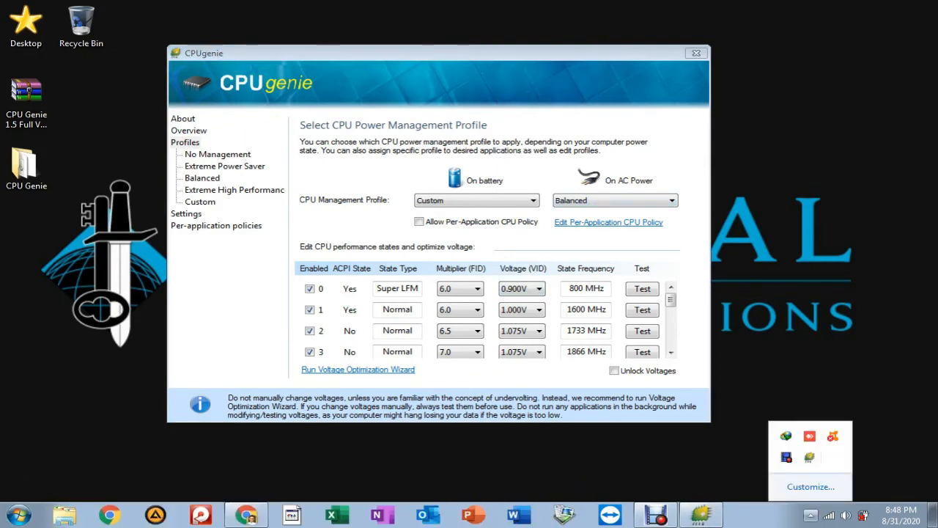
double_click(810, 457)
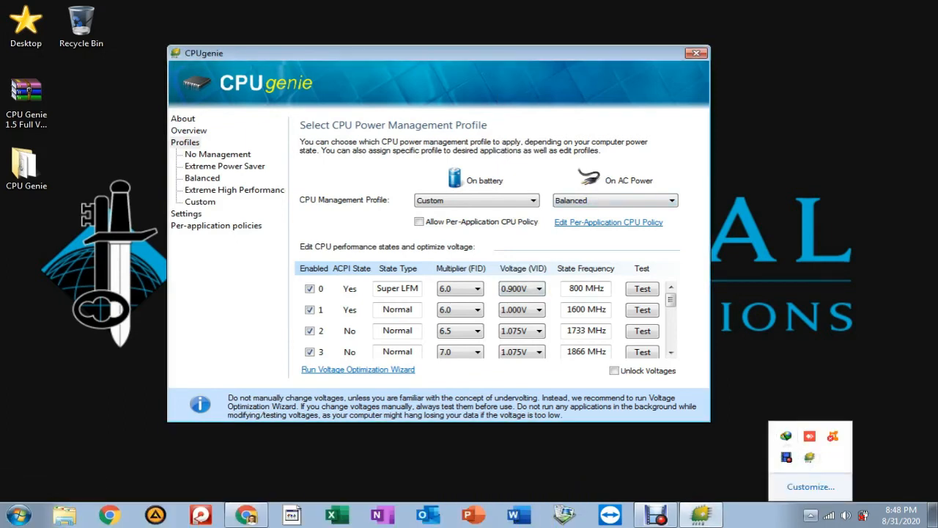
double_click(25, 166)
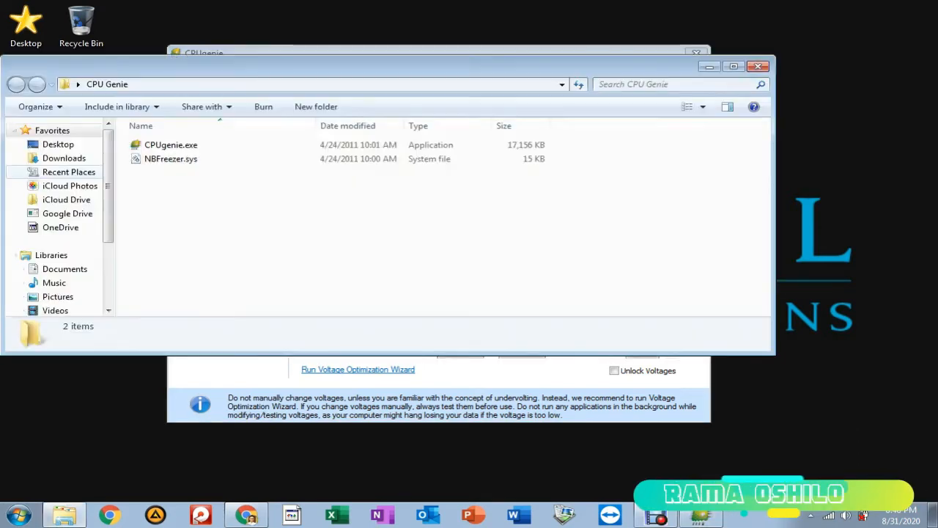
left_click(758, 67)
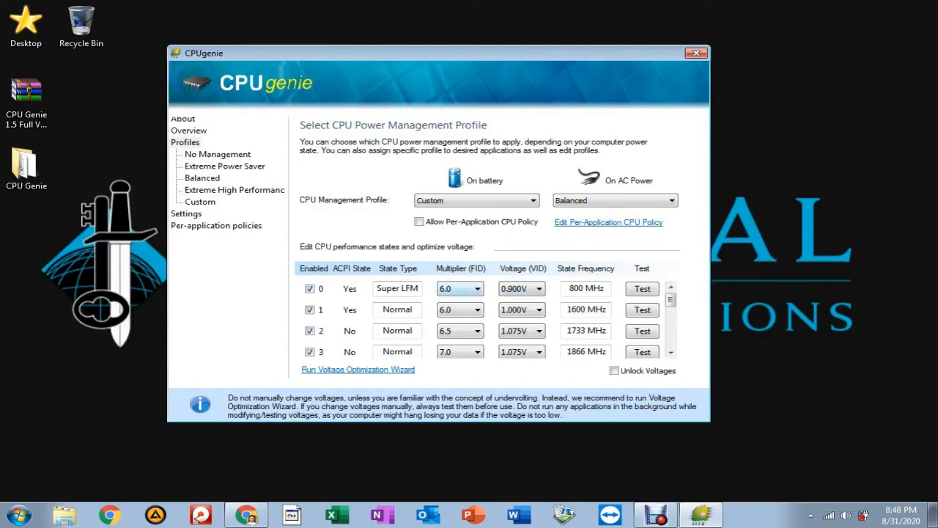
- Check the multiplier and voltage choices for performance state 0 without changing either
left_click(460, 288)
left_click(459, 288)
left_click(521, 288)
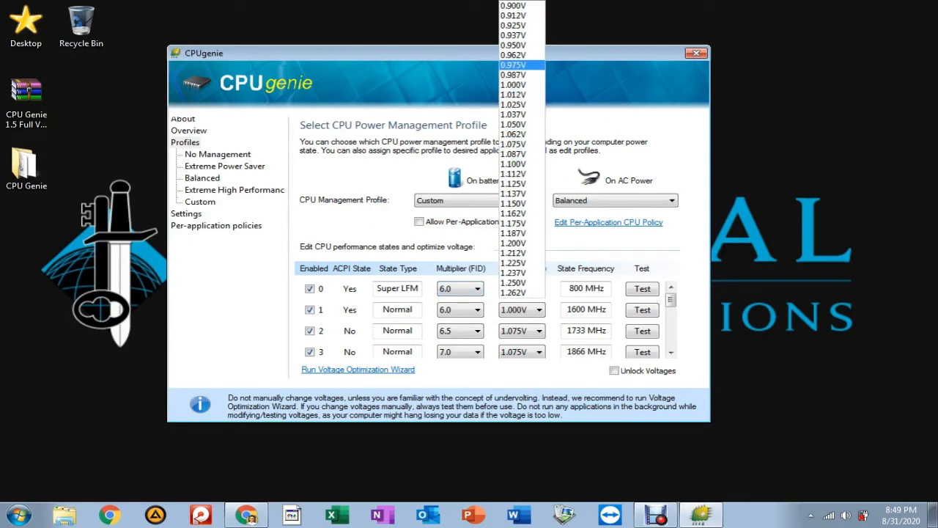
key("Escape")
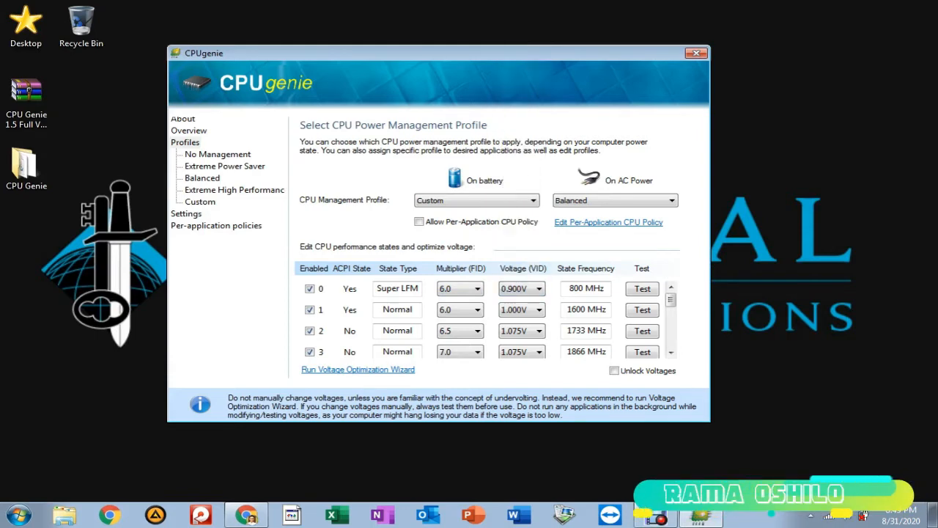
- Select 0.900V for performance state 0 and view its voltage test options without starting the test
left_click(540, 289)
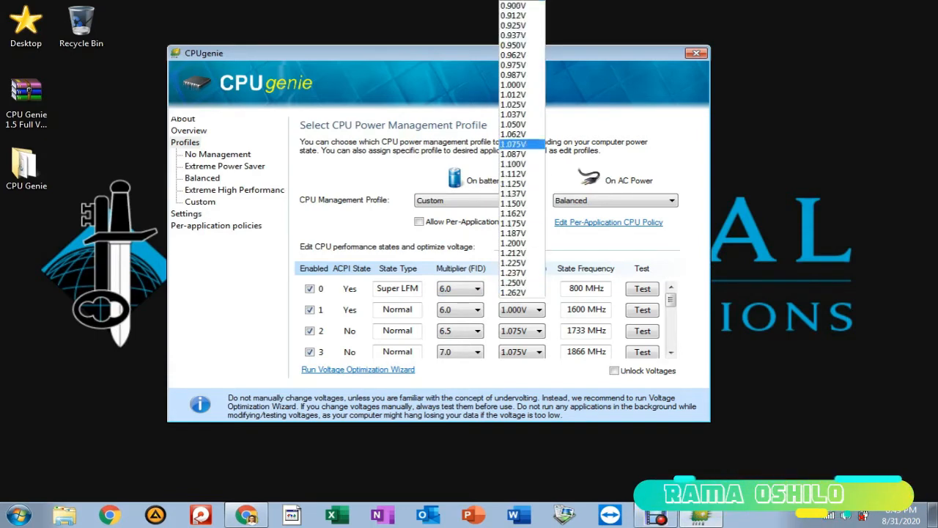
left_click(514, 6)
left_click(643, 289)
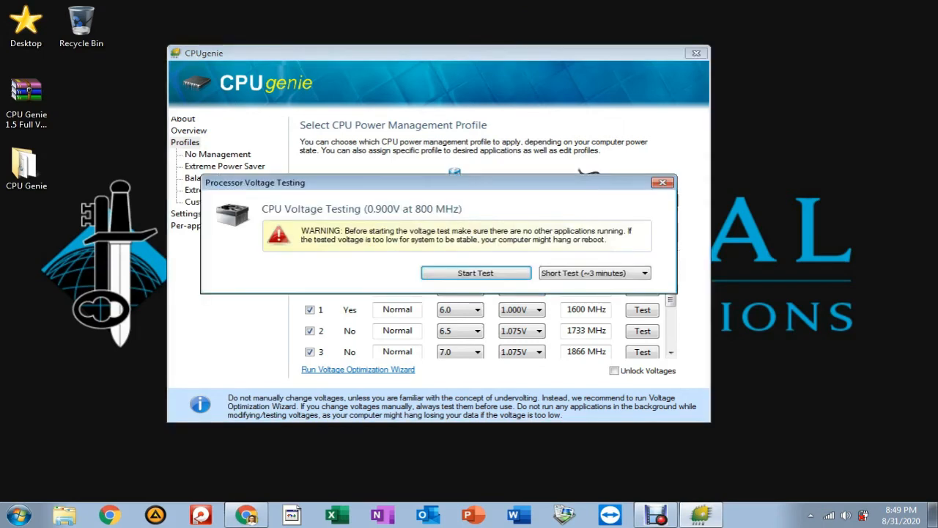
left_click(663, 182)
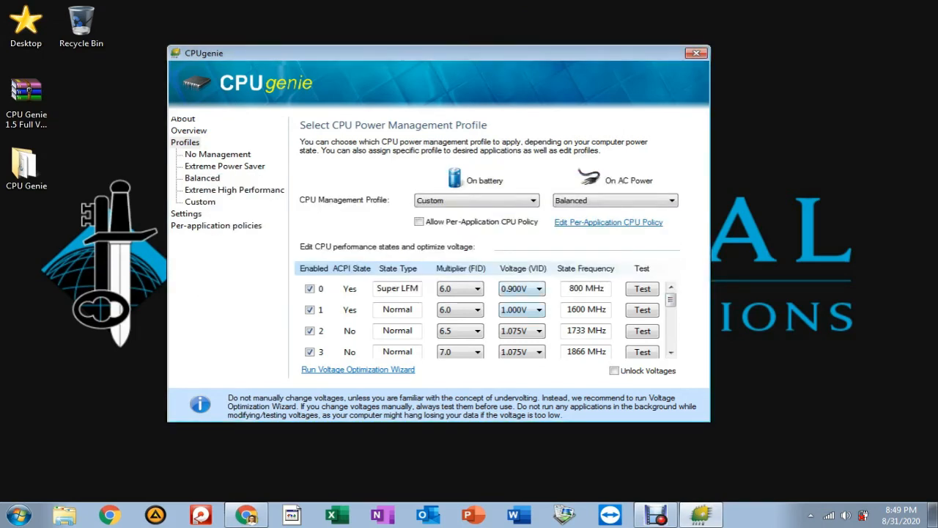
left_click(540, 289)
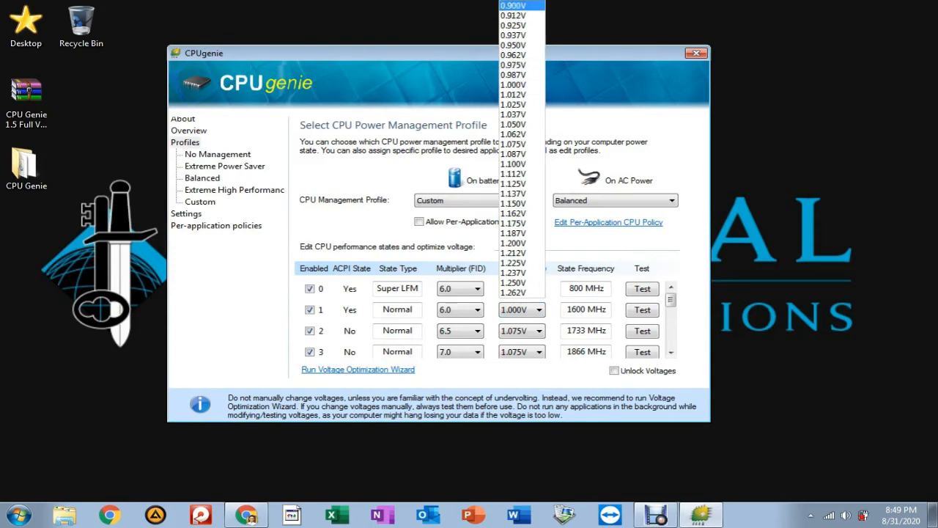
key("Escape")
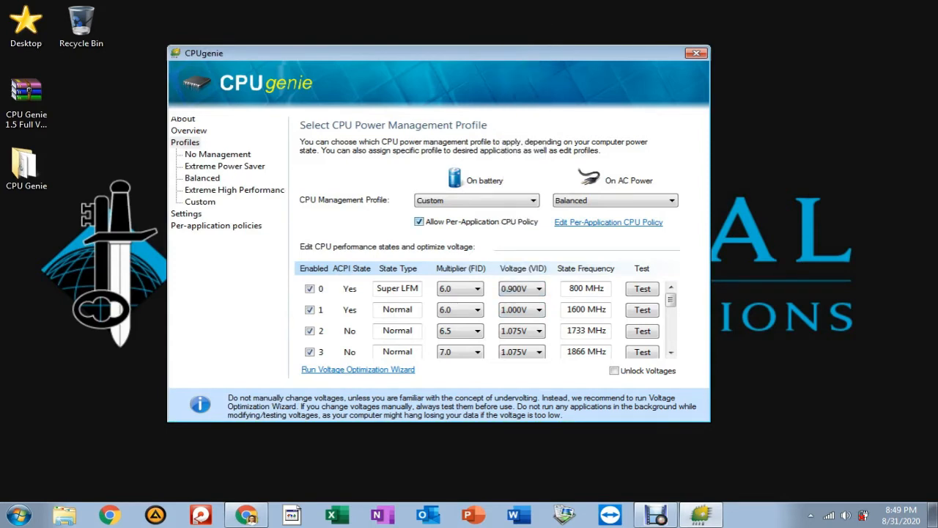
- Review the AIMP3 entry in the per-application power policies and return to the general profile settings
left_click(419, 222)
left_click(608, 222)
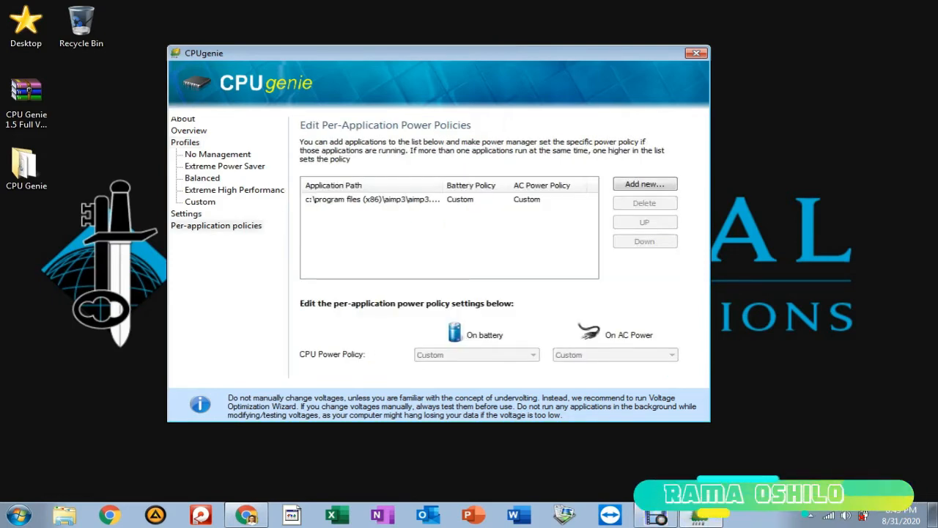
left_click(185, 142)
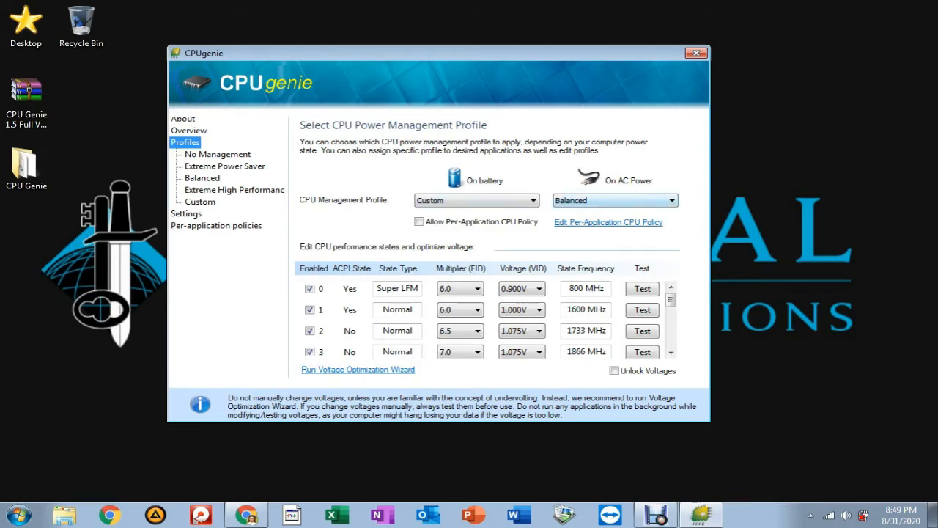
- Set the AC power management profile to Custom and allow the per-application CPU policy
left_click(616, 200)
left_click(615, 247)
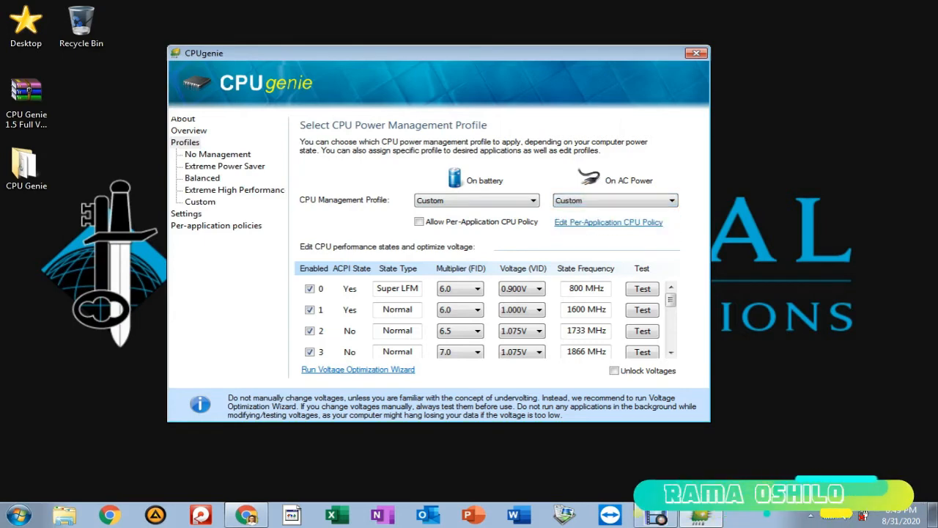
left_click(419, 222)
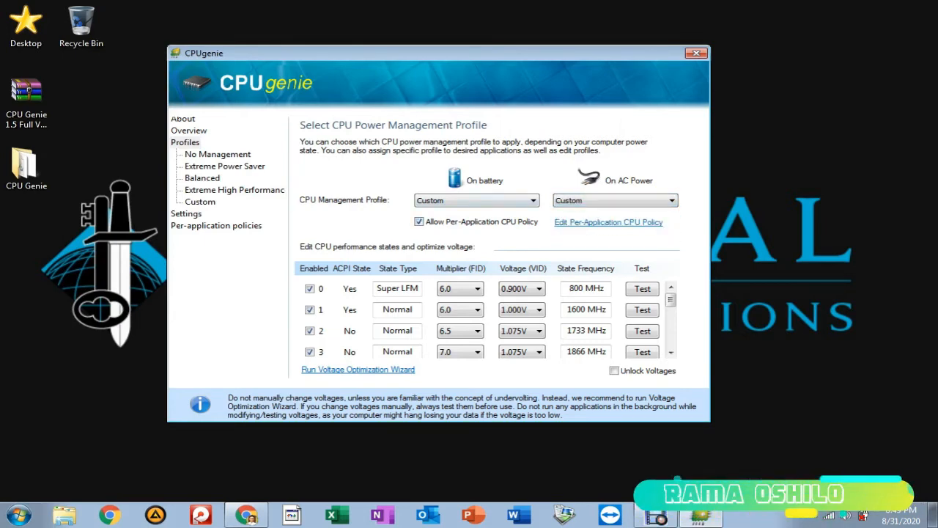
- Select 1.000V for performance state 1 and open its voltage test, closing it without starting the test
left_click(539, 310)
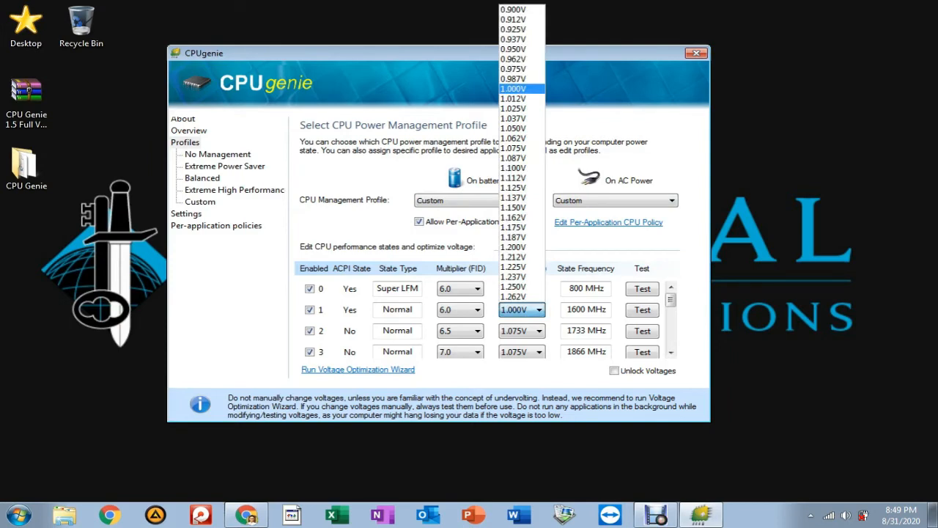
left_click(515, 89)
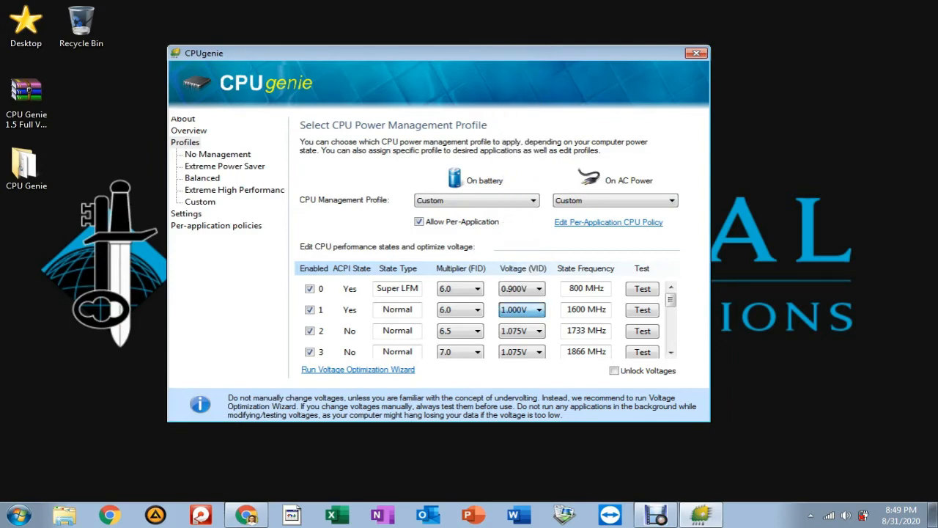
left_click(642, 310)
left_click(663, 182)
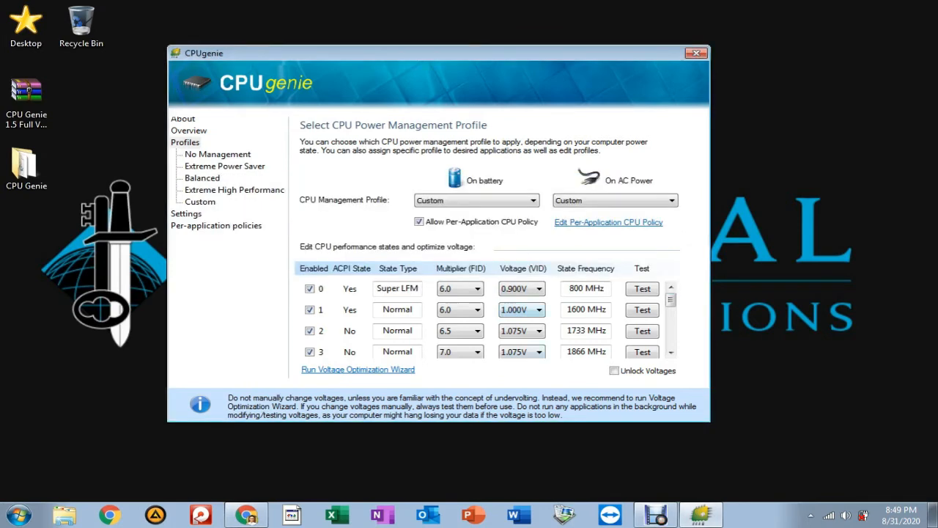
- Compare the available voltage choices for performance states 0 and 1 without changing them
left_click(522, 310)
left_click(521, 310)
left_click(521, 288)
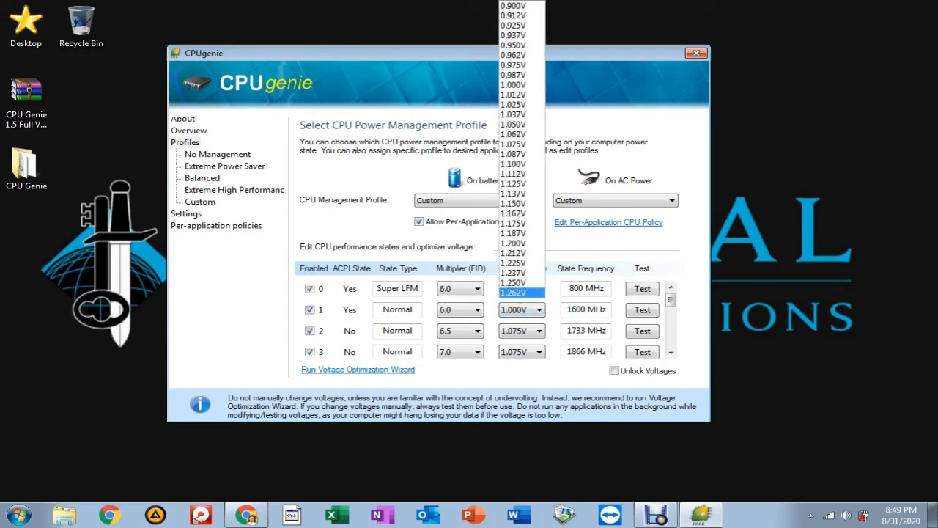
left_click(522, 310)
left_click(522, 310)
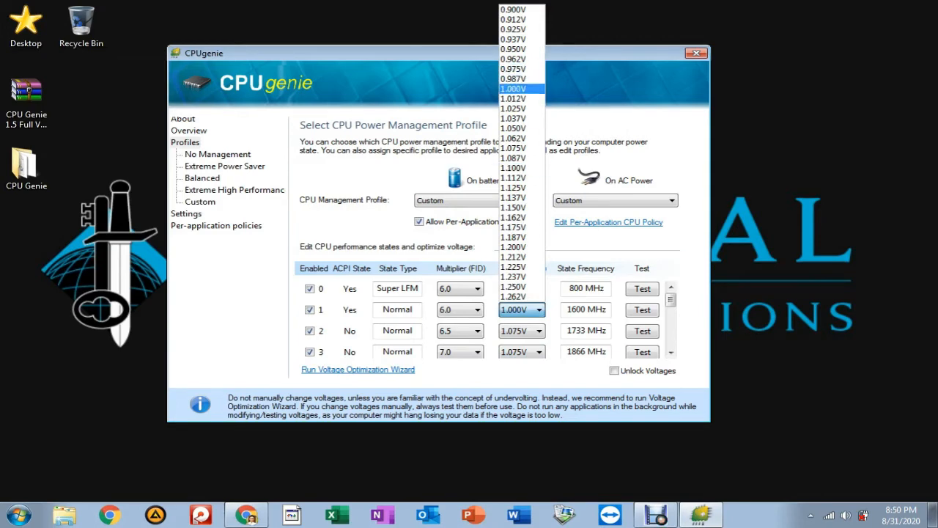
left_click(523, 309)
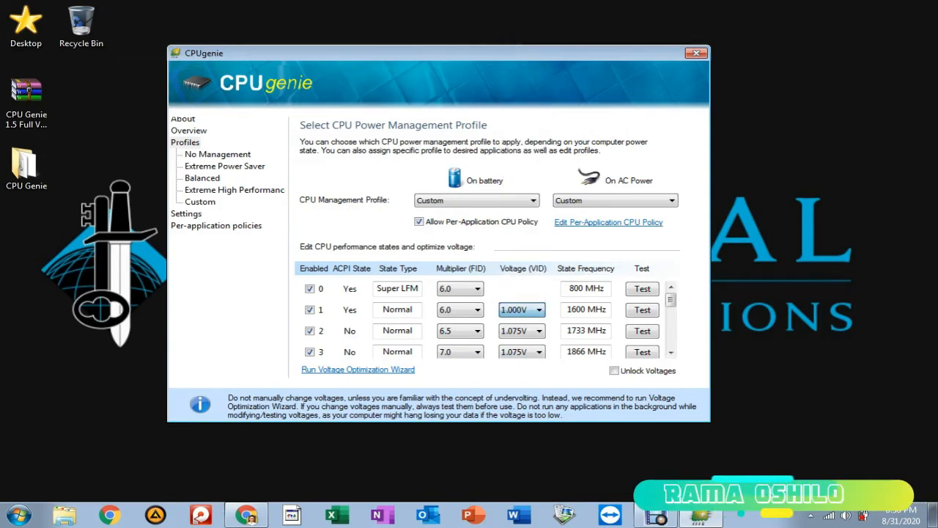
left_click(523, 288)
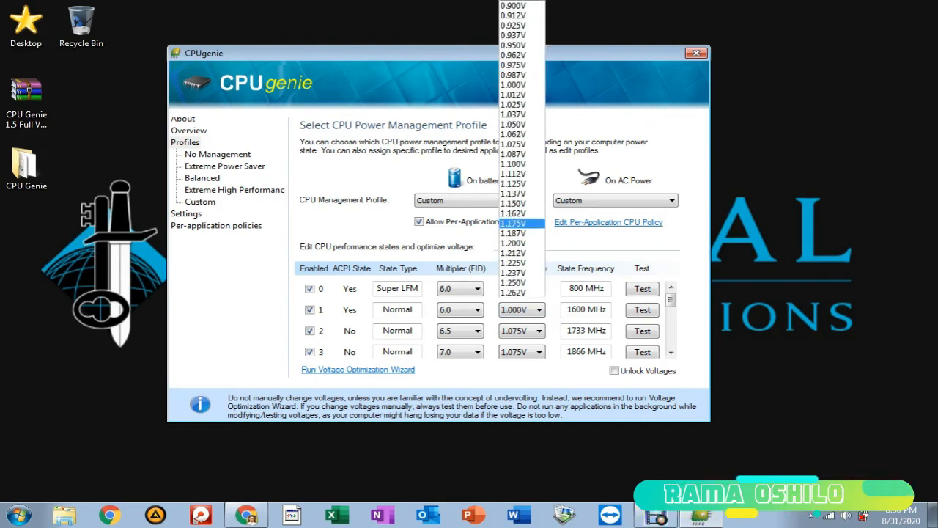
left_click(522, 288)
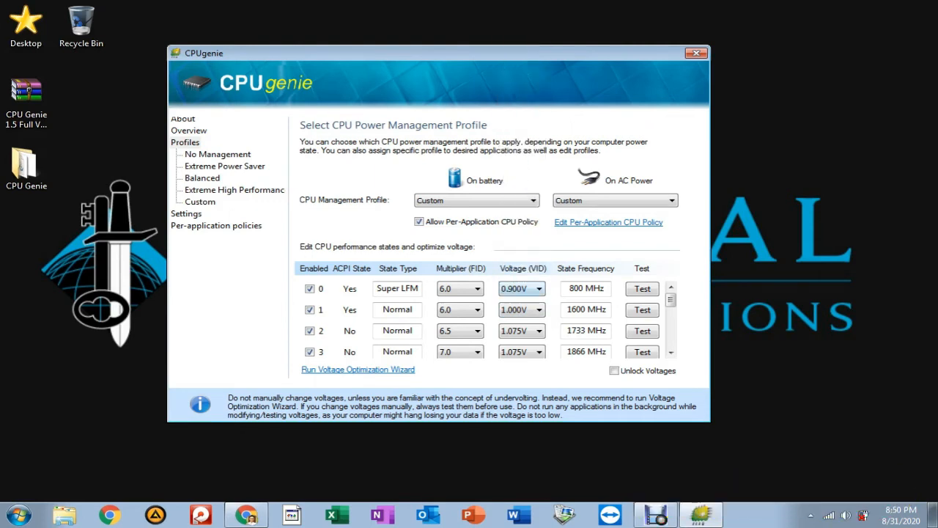
- Set performance state 1's voltage to 0.987V, briefly run its short voltage test, and stop the test early
left_click(522, 309)
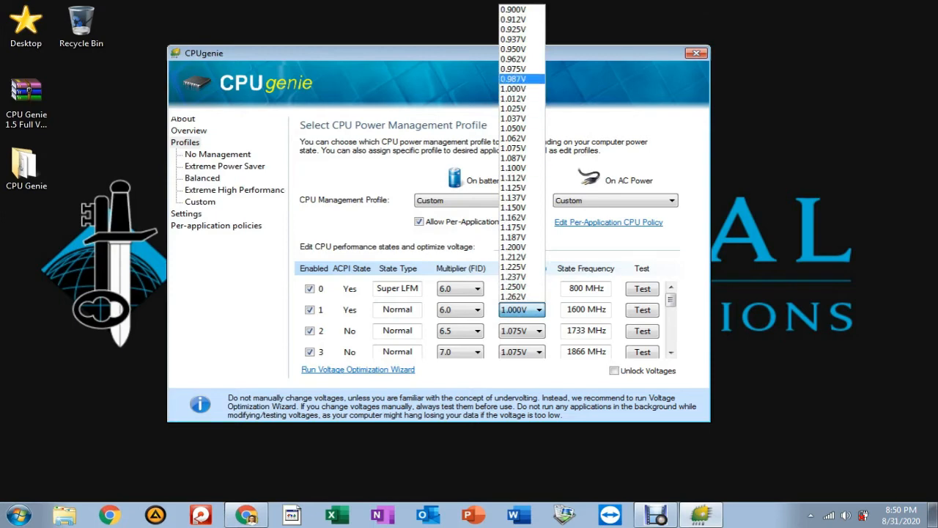
left_click(514, 79)
left_click(642, 310)
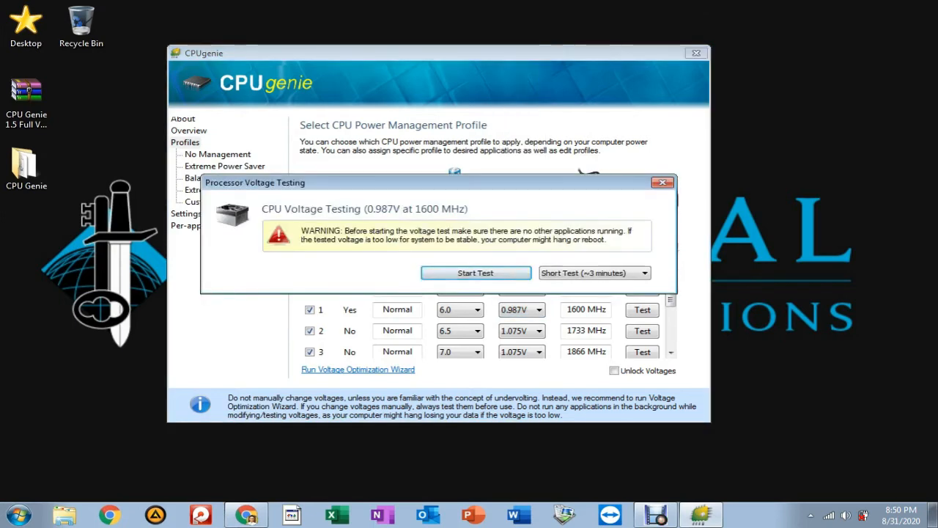
left_click(476, 272)
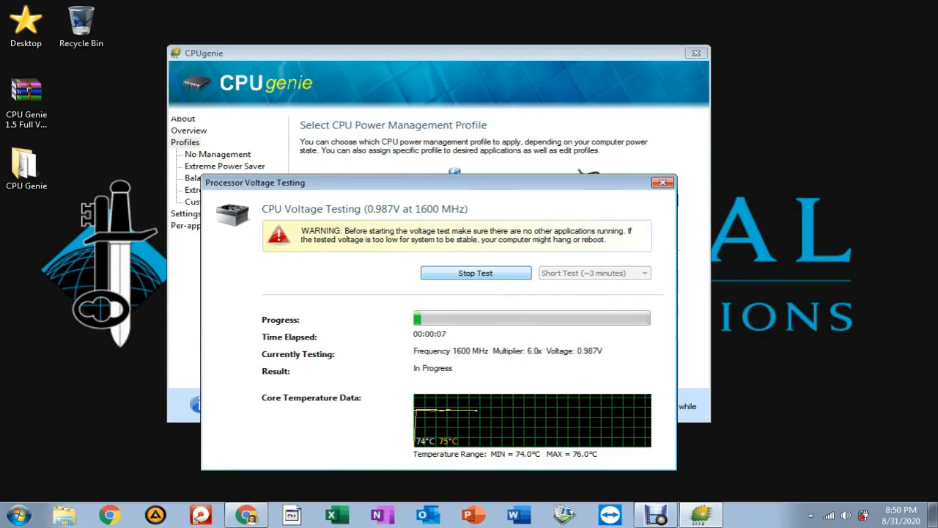
left_click(476, 273)
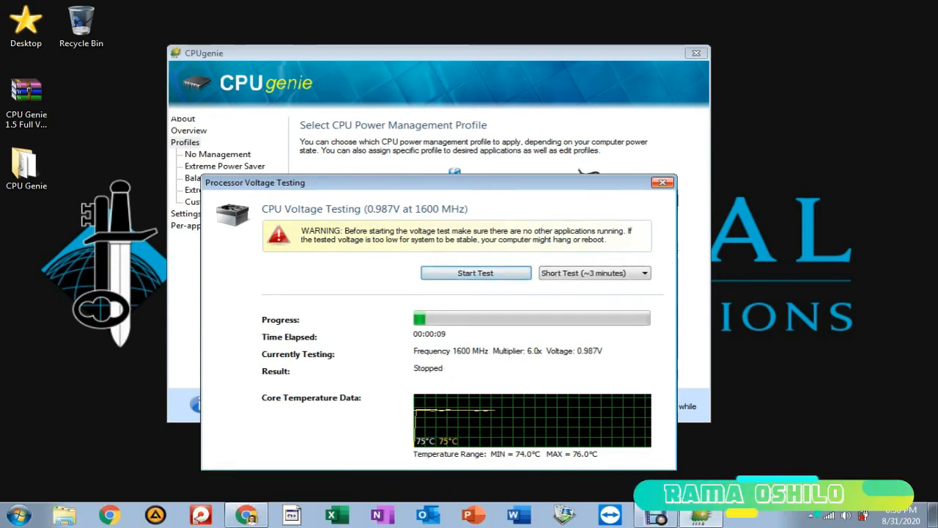
left_click(662, 182)
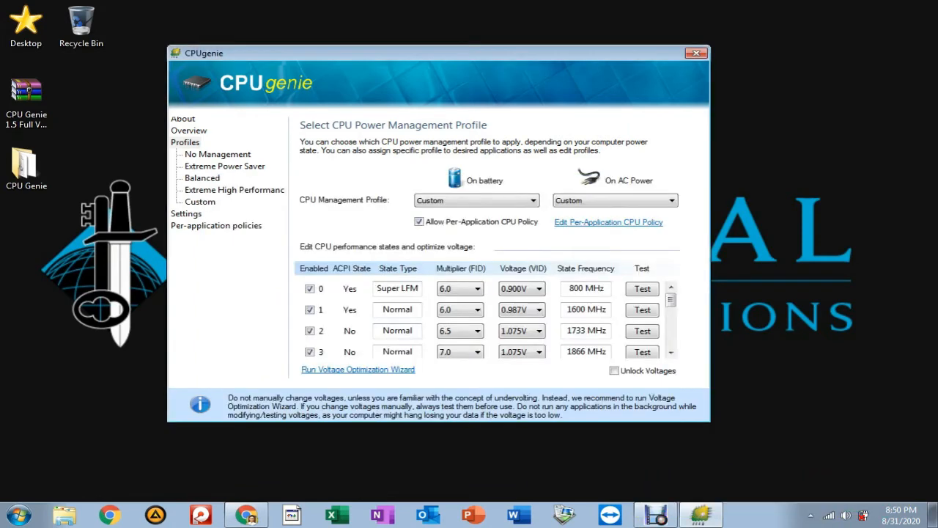
left_click(539, 310)
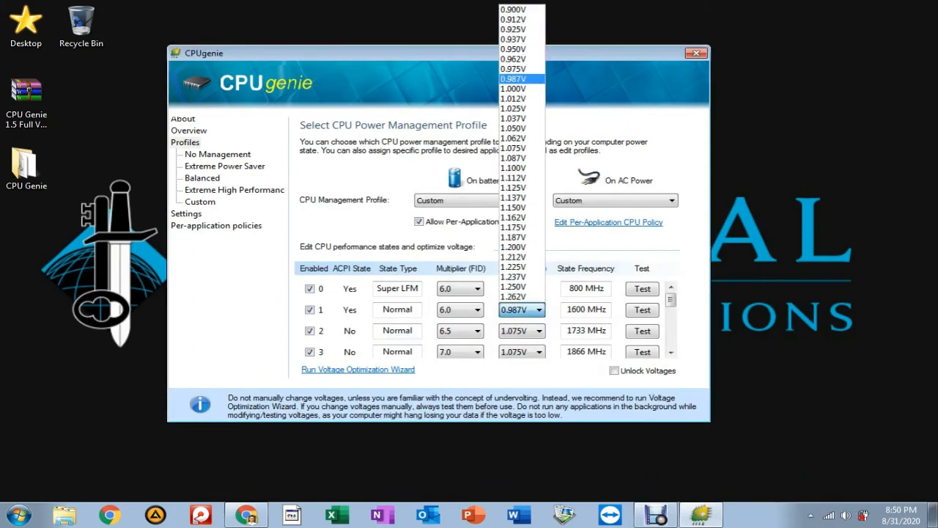
left_click(538, 310)
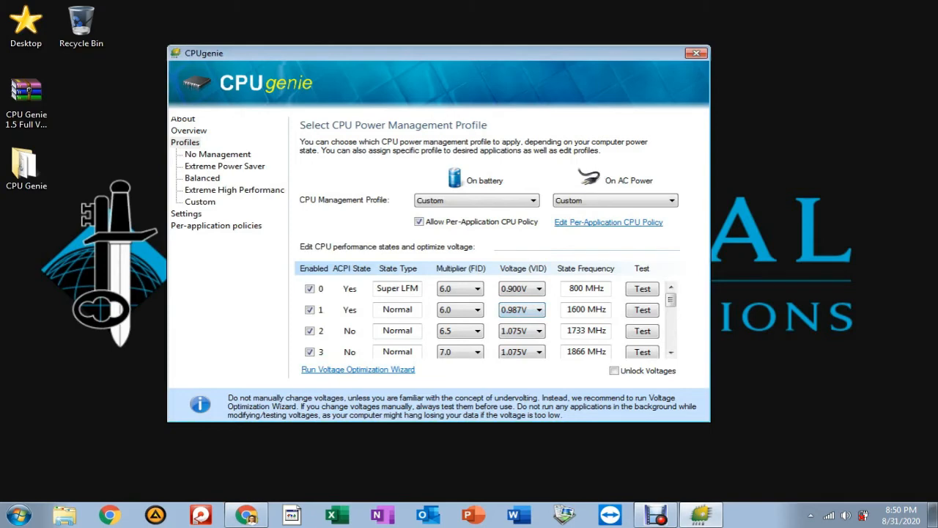
- Set performance state 1's voltage to 0.975V, start its short voltage test, stop it early, and close the test window
left_click(521, 310)
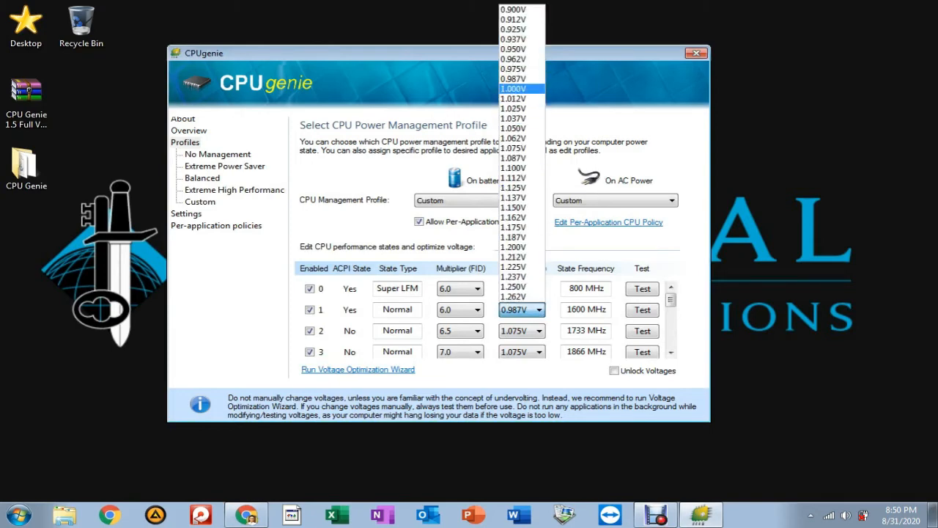
key("Up")
key("Up")
key("Return")
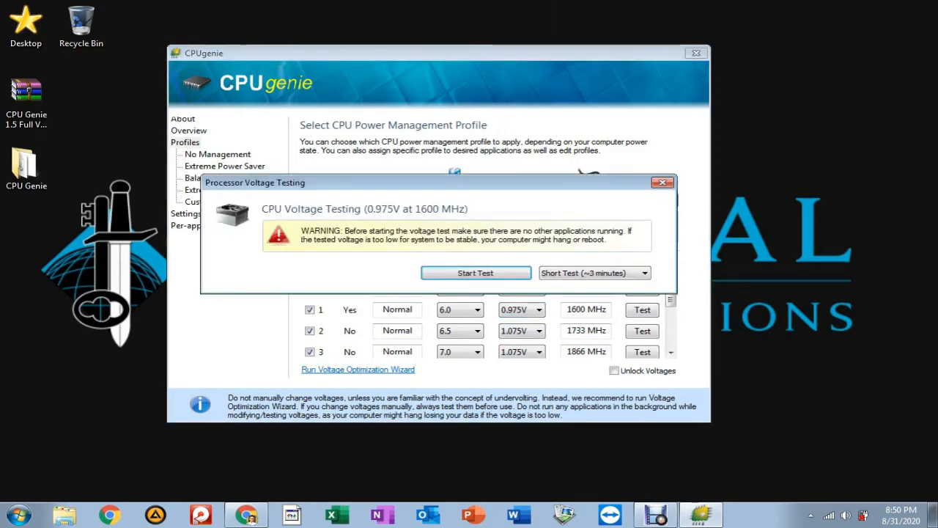
key("Return")
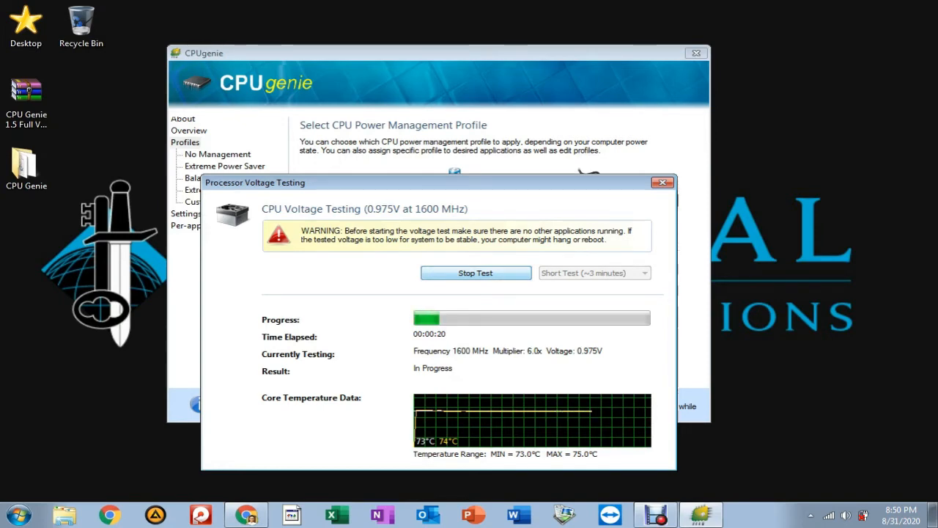
left_click(476, 273)
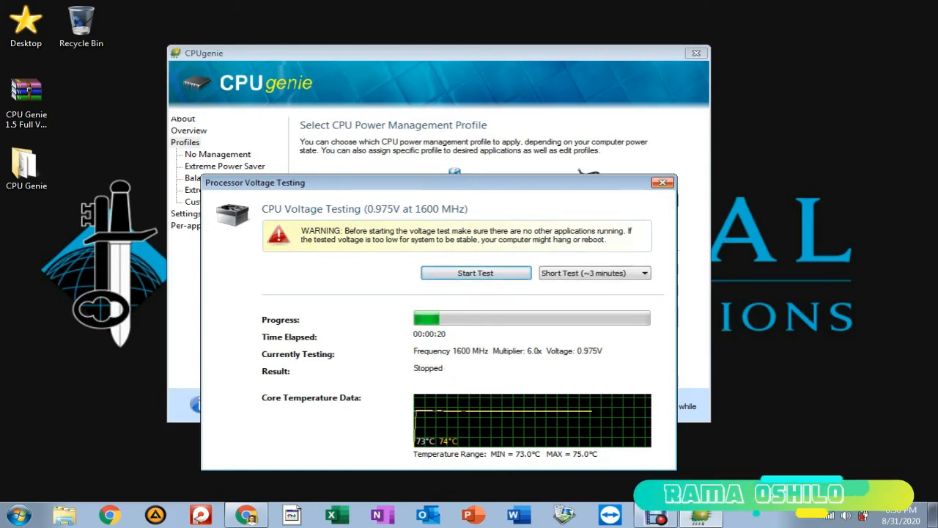
left_click(662, 183)
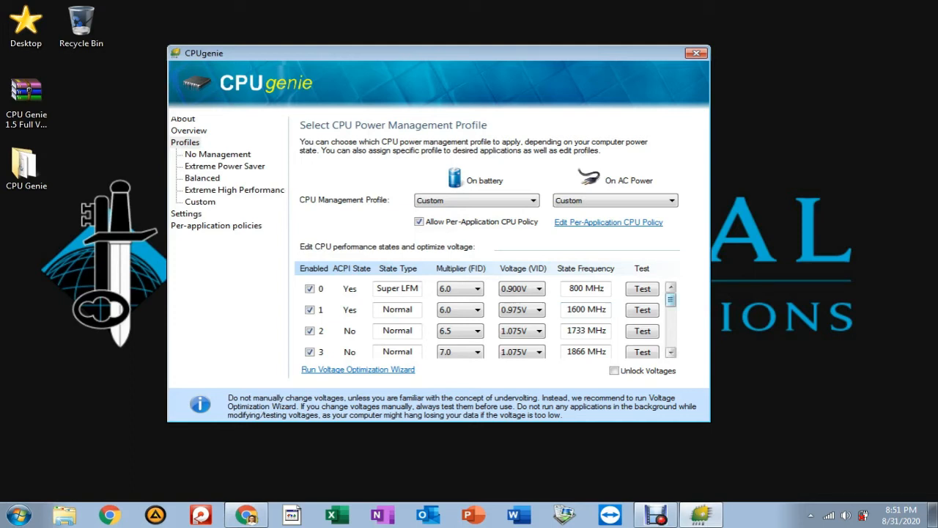
- Set performance state 1's voltage to 0.962V, briefly run its short voltage test, and stop the test early
left_click_drag(671, 300, 671, 352)
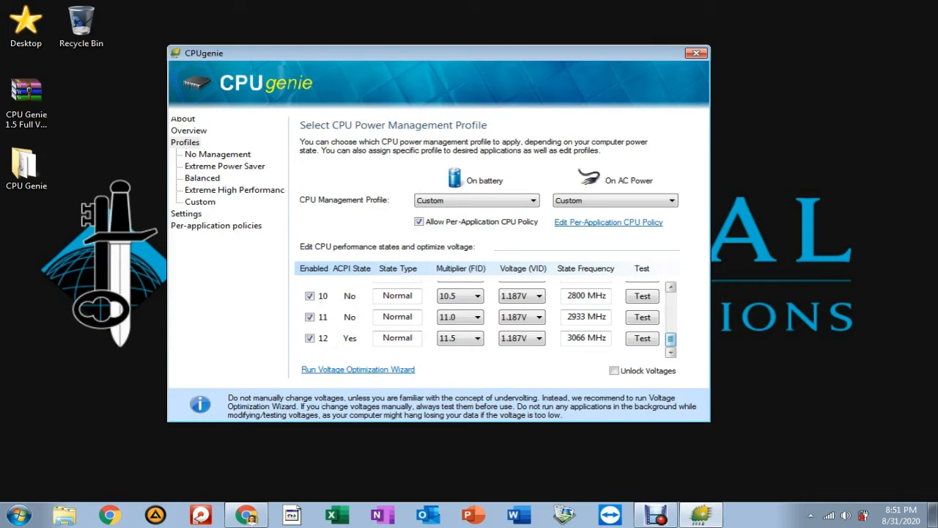
scroll(491, 319, "up", 4)
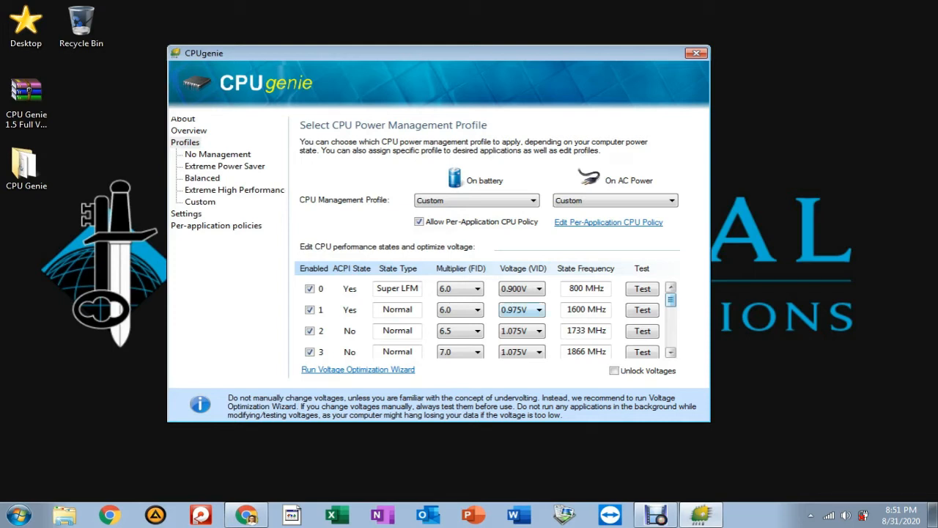
left_click(538, 310)
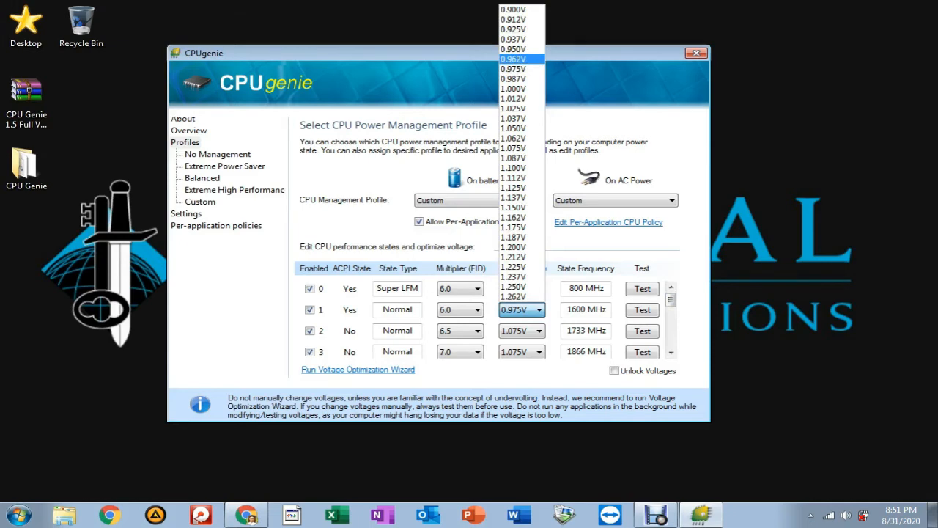
left_click(513, 59)
left_click(476, 273)
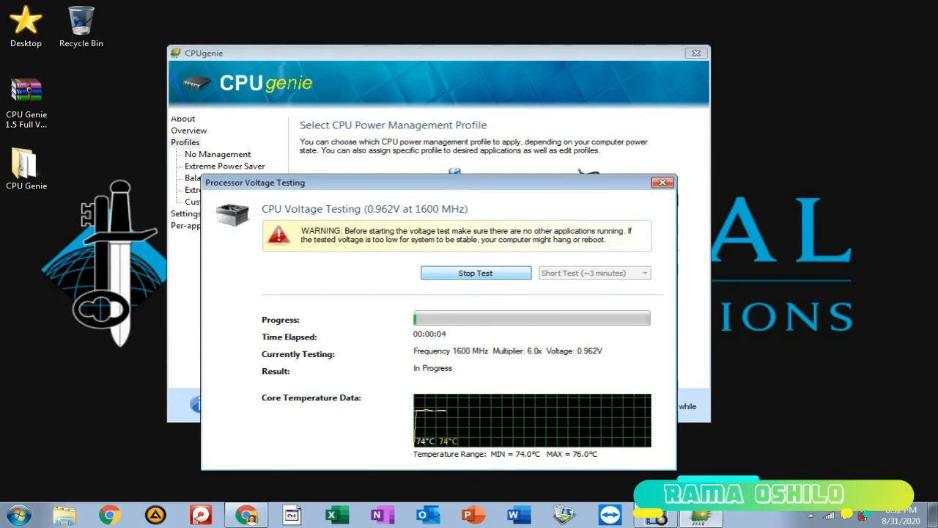
left_click(476, 273)
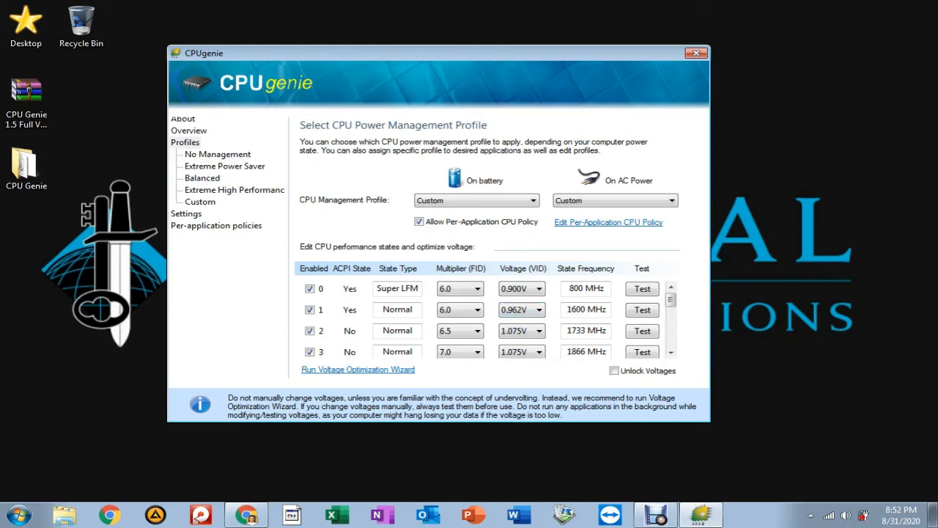
- Review the Overview and About pages, returning to the Profiles page
left_click(189, 131)
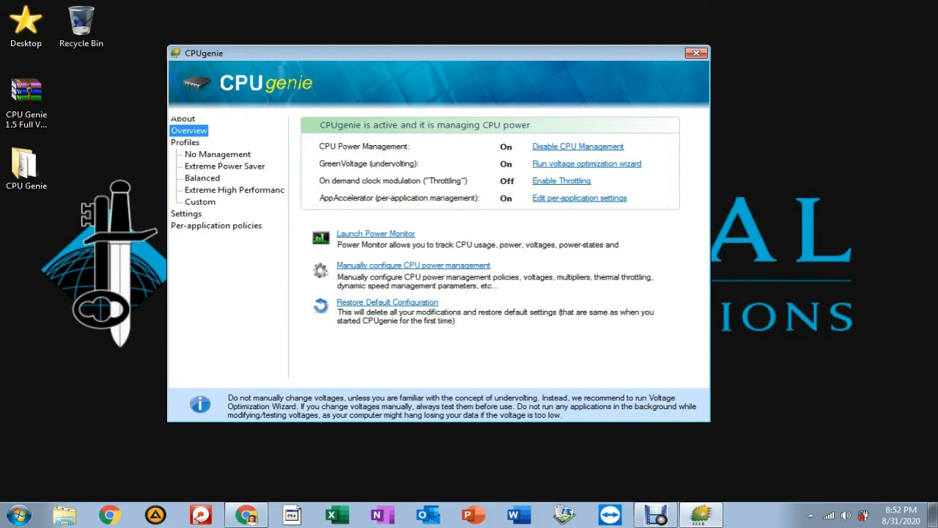
left_click(184, 119)
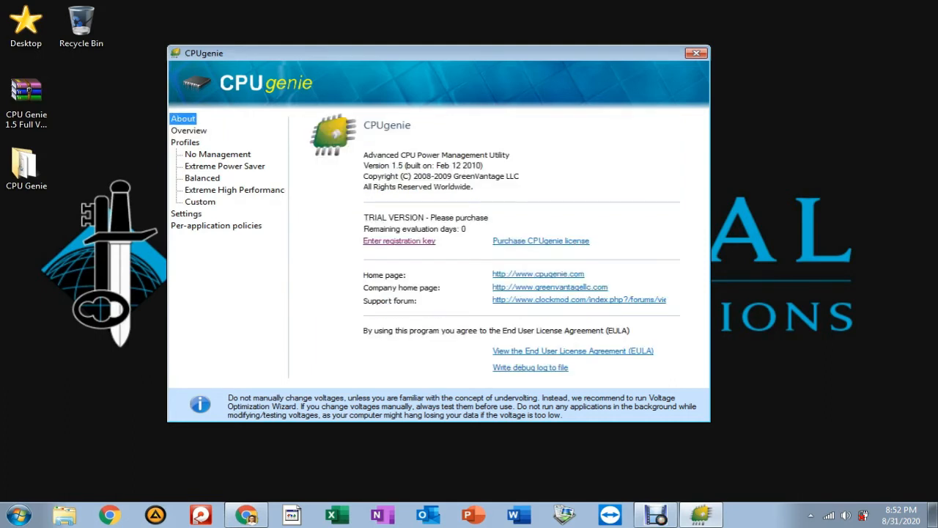
left_click(189, 131)
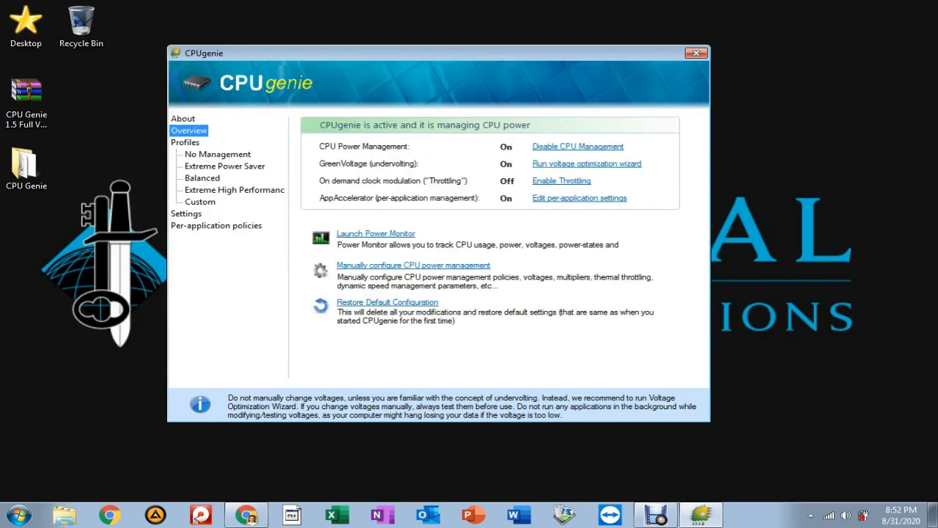
left_click(185, 142)
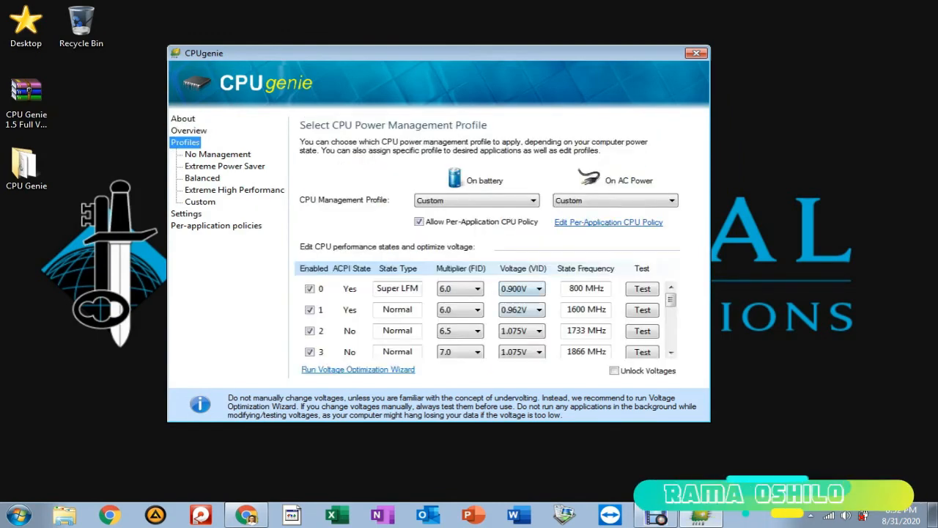
- Inspect the available voltages for performance states 2 and 12, and switch Unlock Voltages on and back off
left_click(534, 331)
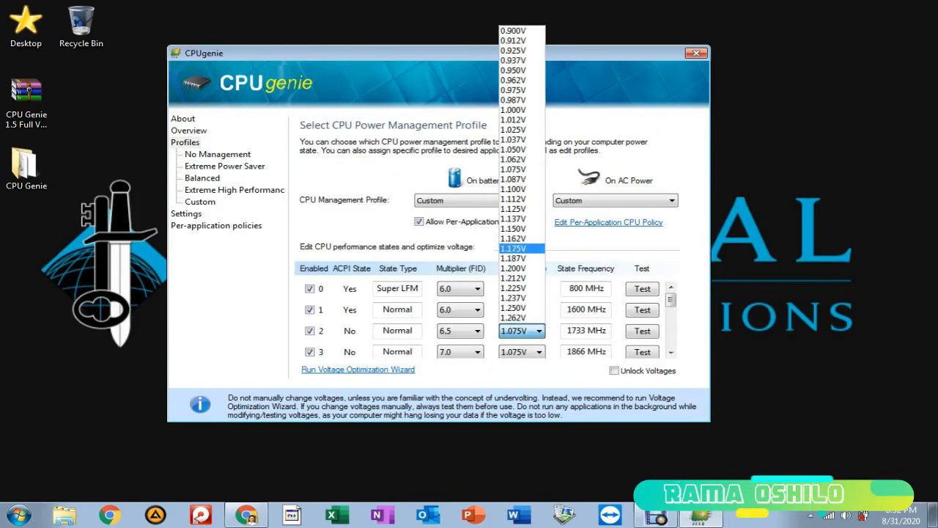
left_click(565, 246)
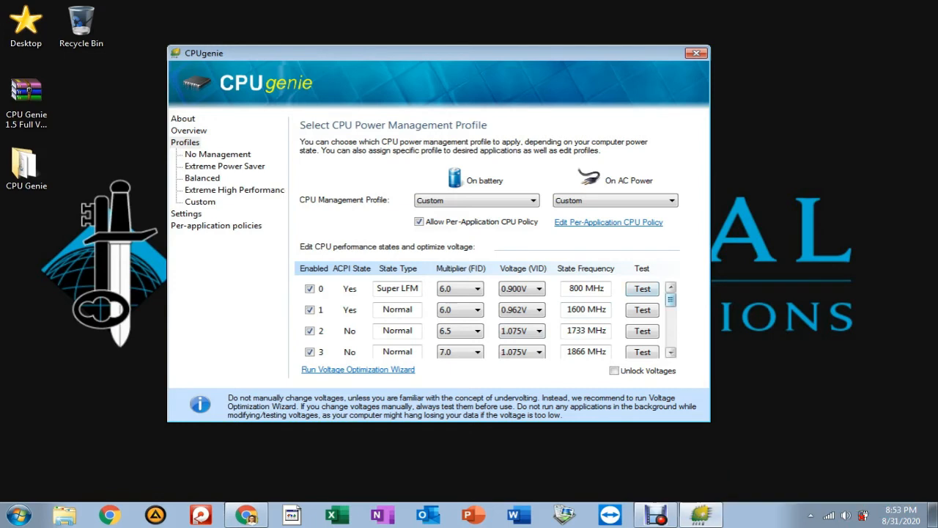
left_click_drag(671, 300, 671, 338)
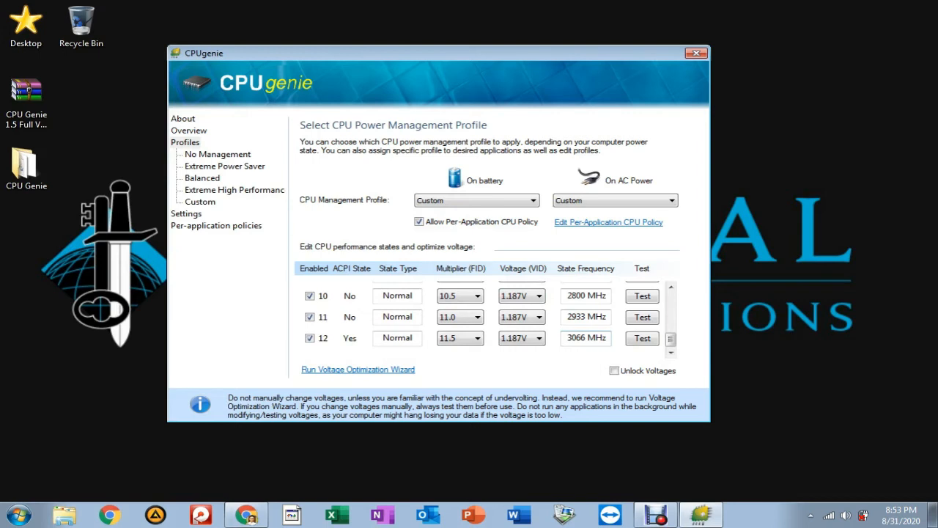
left_click(521, 338)
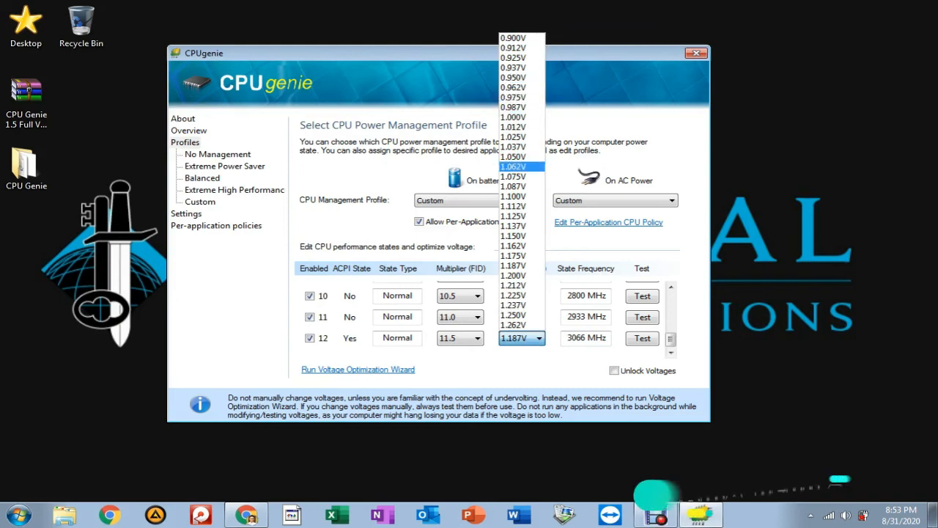
left_click(522, 338)
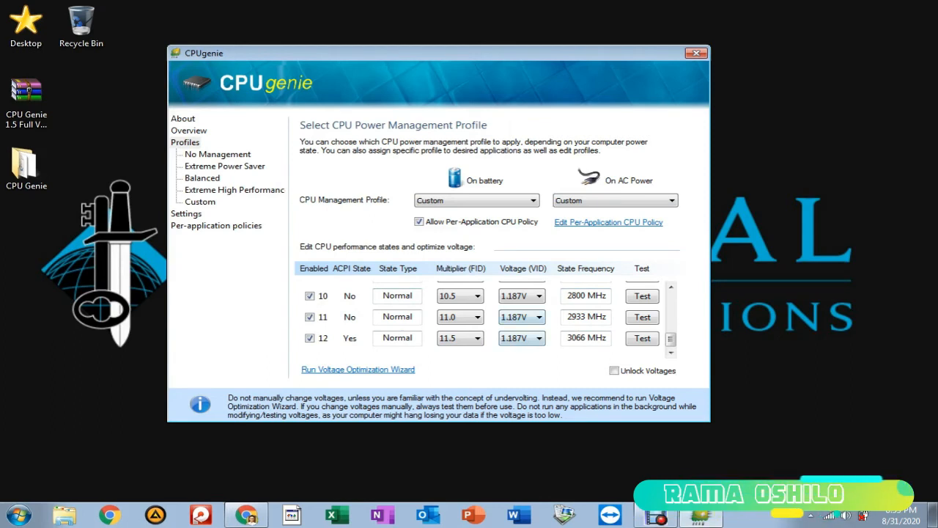
left_click(615, 371)
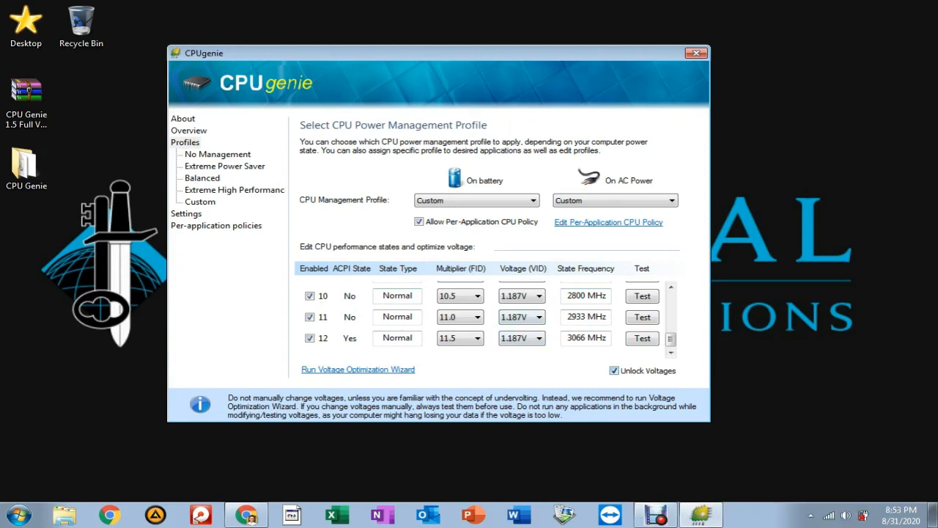
left_click(614, 371)
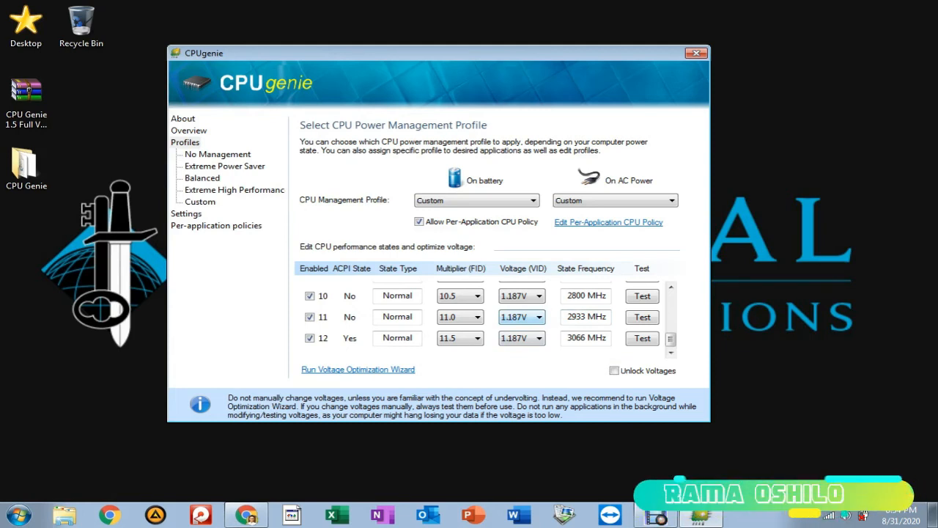
- Check the available multiplier choices for performance states 10, 11 and 12 without changing them
left_click(469, 296)
left_click(469, 297)
left_click(469, 318)
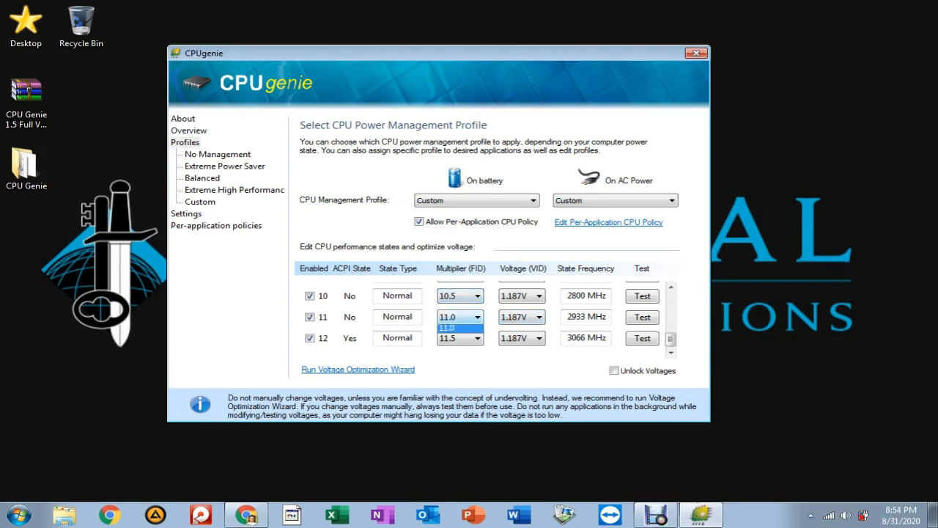
left_click(469, 317)
left_click(470, 338)
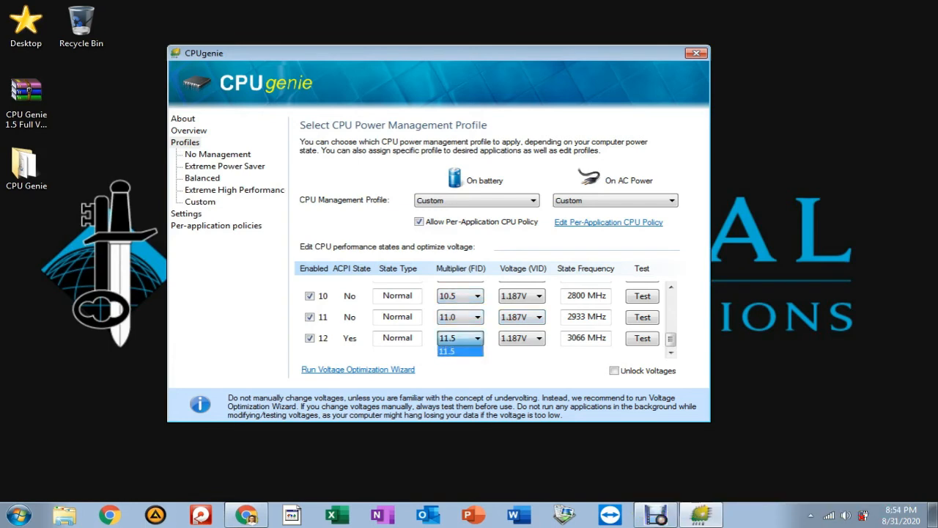
left_click(470, 338)
left_click(470, 296)
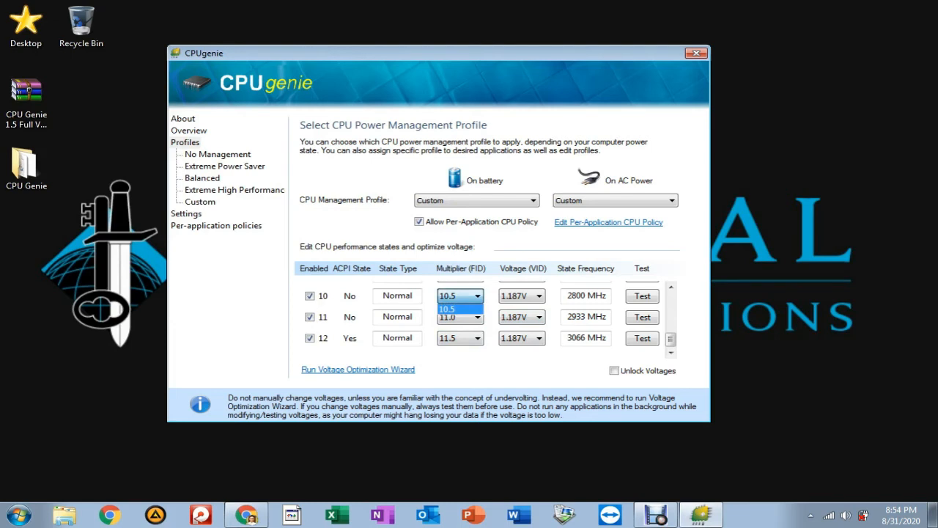
left_click(469, 297)
left_click(469, 317)
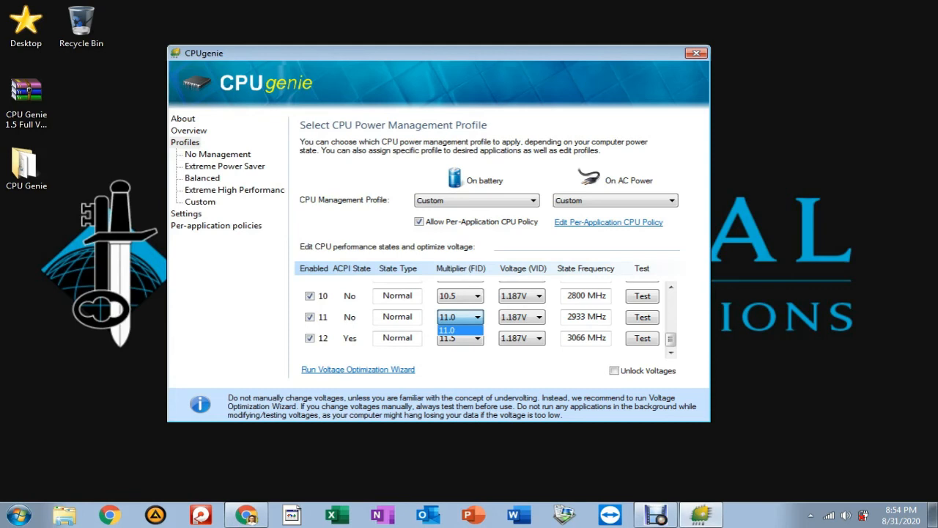
left_click(477, 317)
- Review the CPU speed management policies of the Balanced, Extreme Power Saver and Custom profiles
left_click(202, 178)
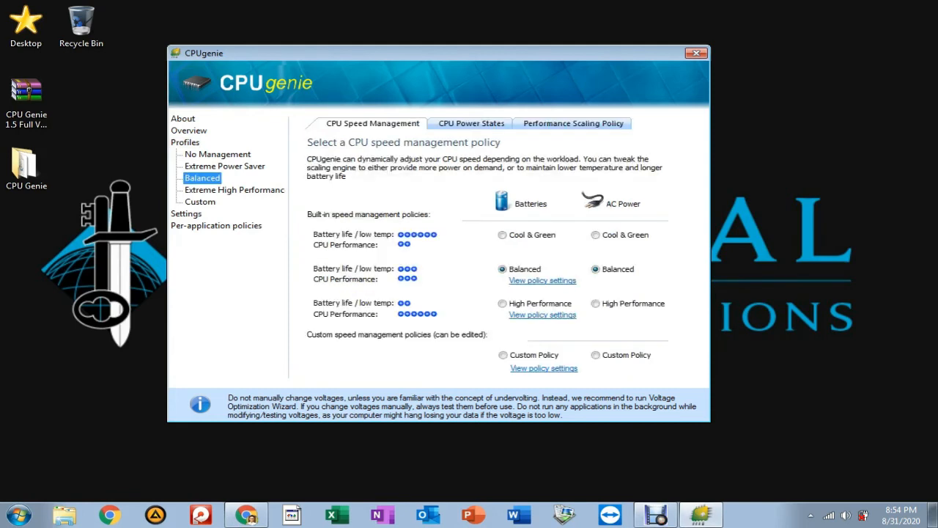
left_click(225, 166)
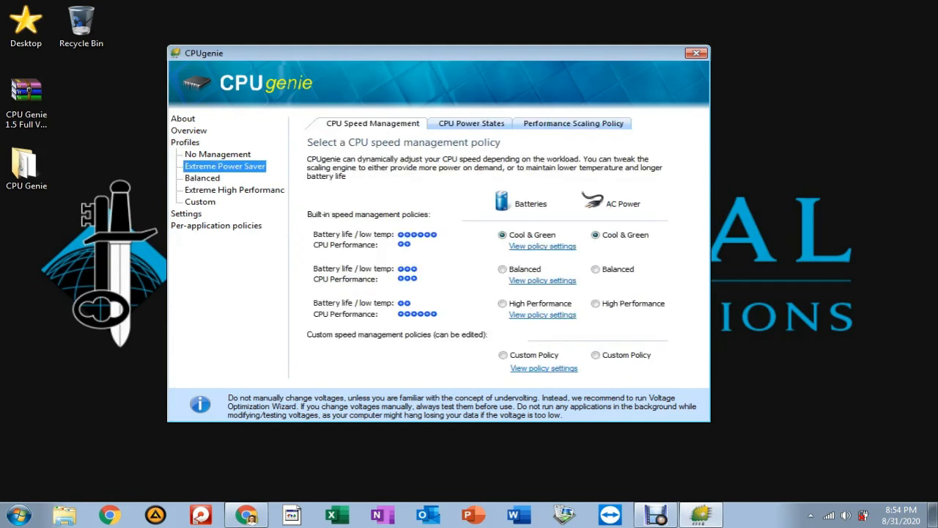
left_click(200, 201)
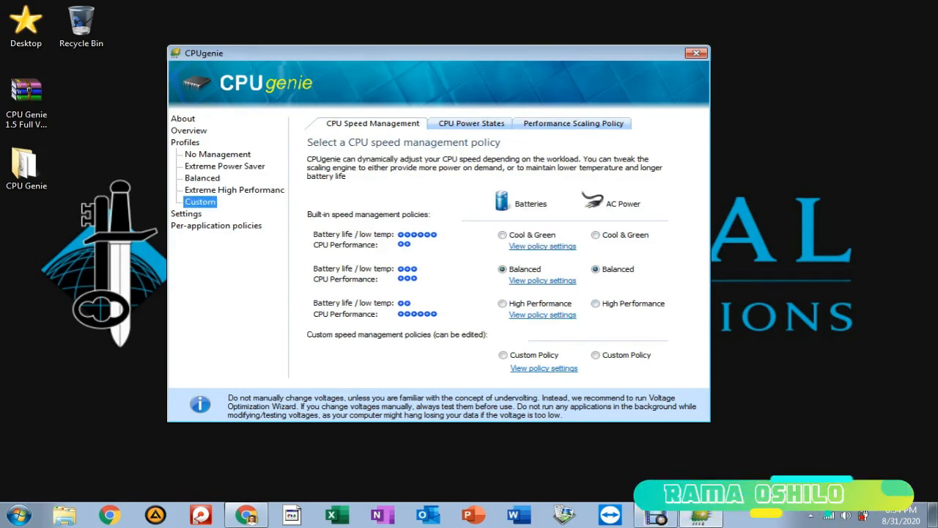
- Review the Custom profile's AC power states, toggling state 12, state 11, and state 12 again
left_click(472, 123)
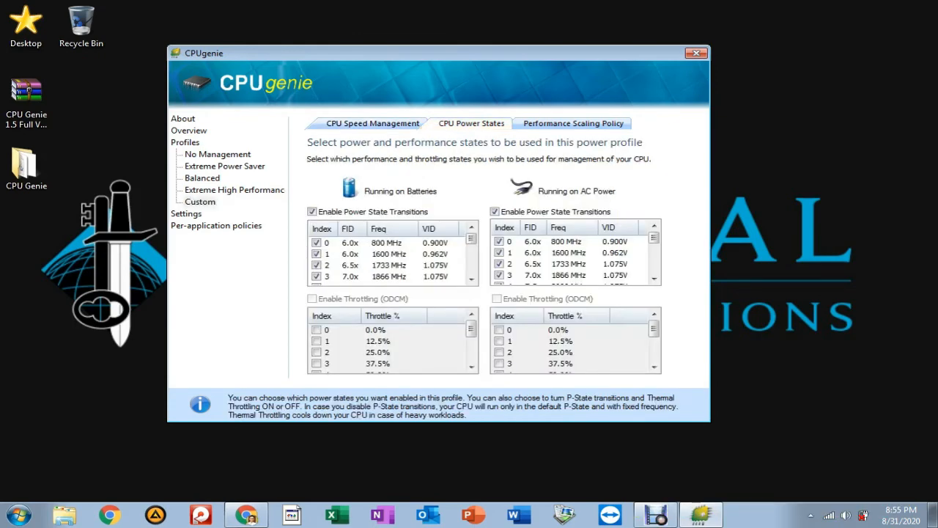
left_click(654, 279)
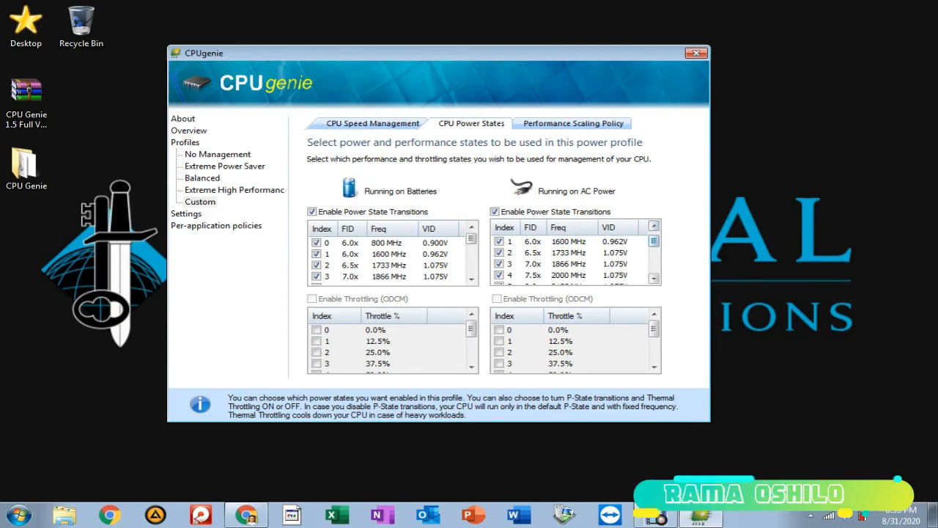
scroll(576, 258, "down", 3)
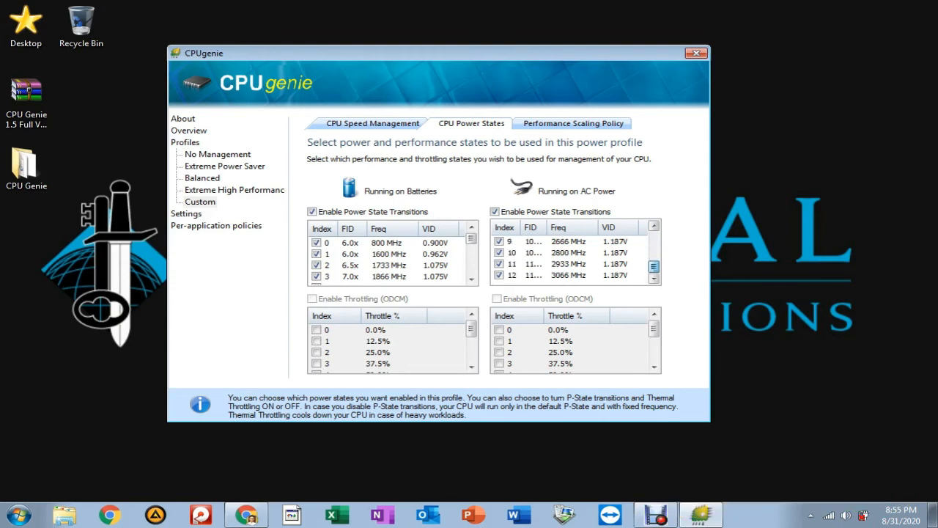
scroll(575, 258, "up", 3)
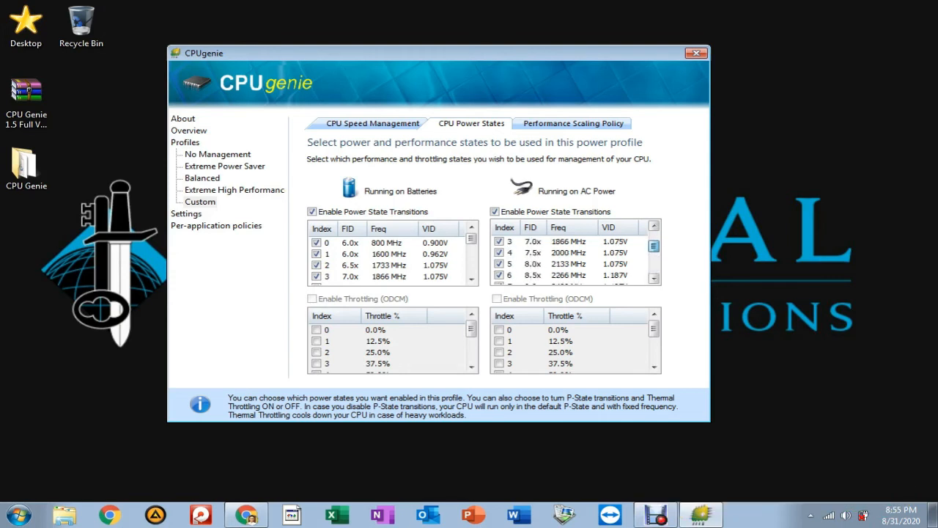
scroll(575, 258, "up", 1)
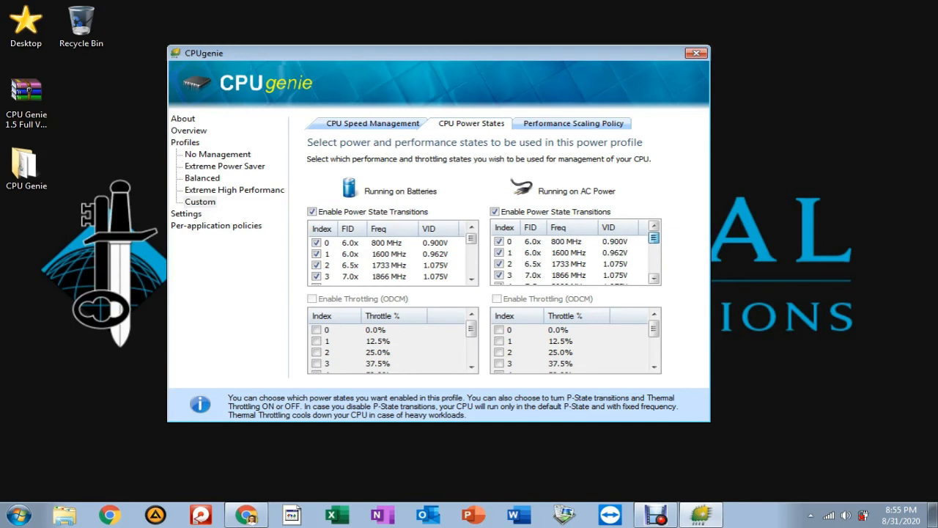
scroll(576, 258, "down", 3)
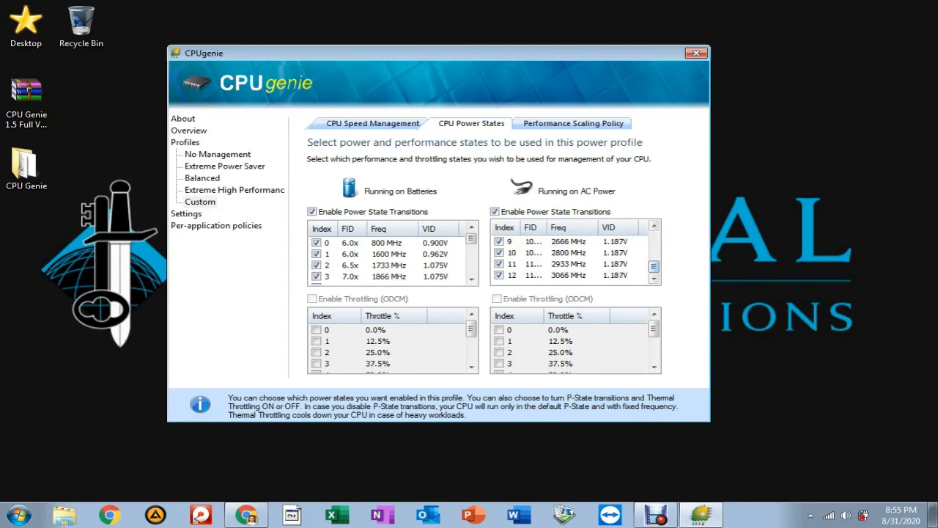
left_click(500, 276)
left_click(499, 264)
left_click(499, 276)
- Open the Custom profile's performance scaling policy settings
left_click(573, 124)
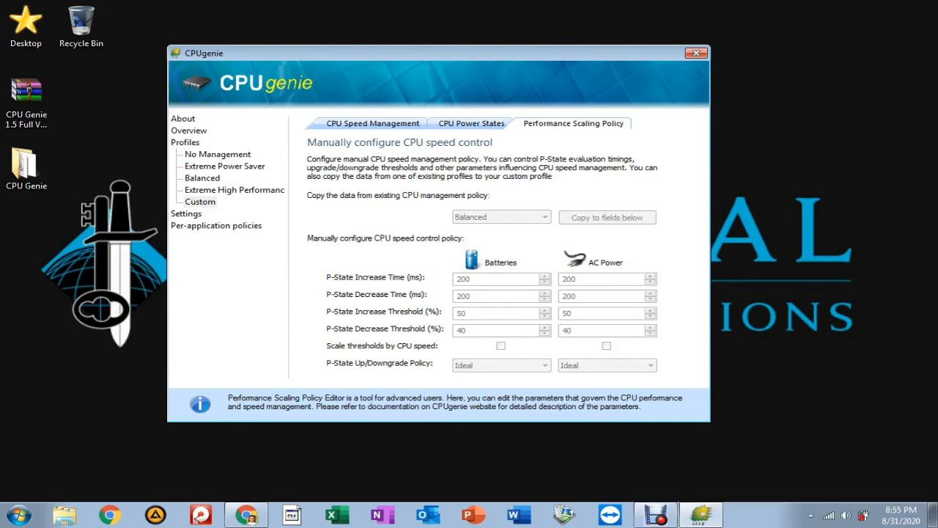
- Review the general program settings, toggling the option to start minimized at the system tray on and off again
left_click(186, 214)
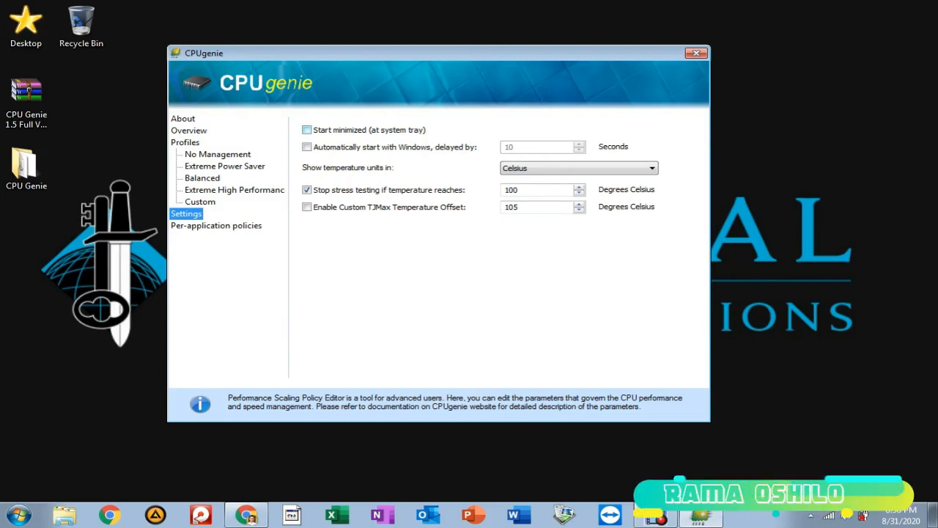
left_click(307, 131)
left_click(307, 130)
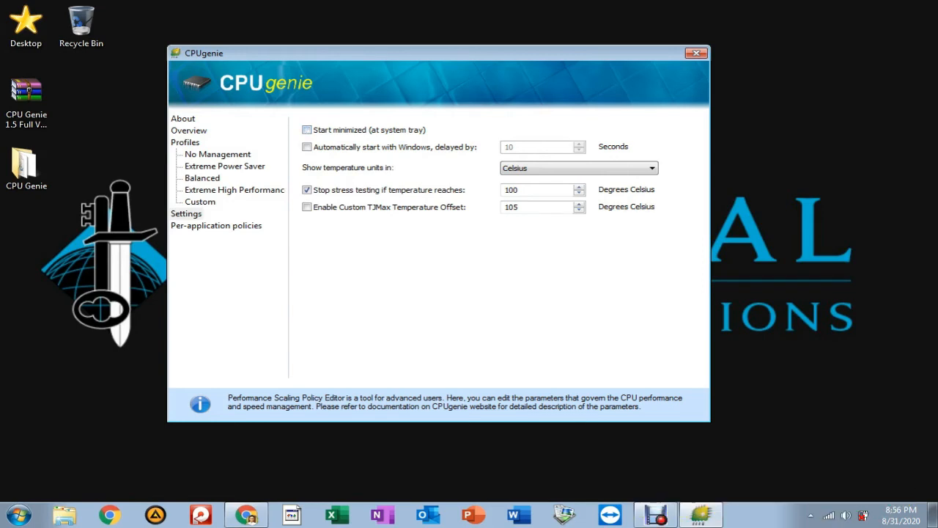
- Check the Windows Startup program folder for applications that start automatically
double_click(26, 169)
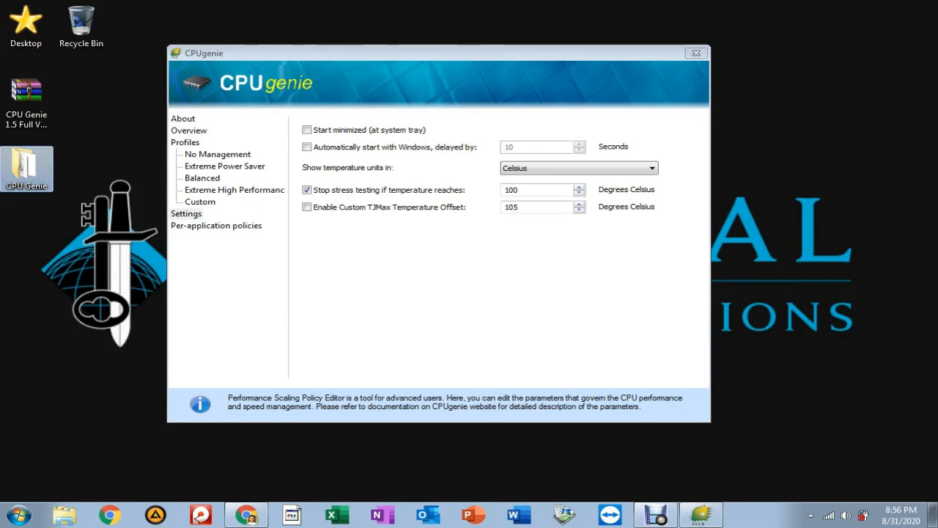
key("super")
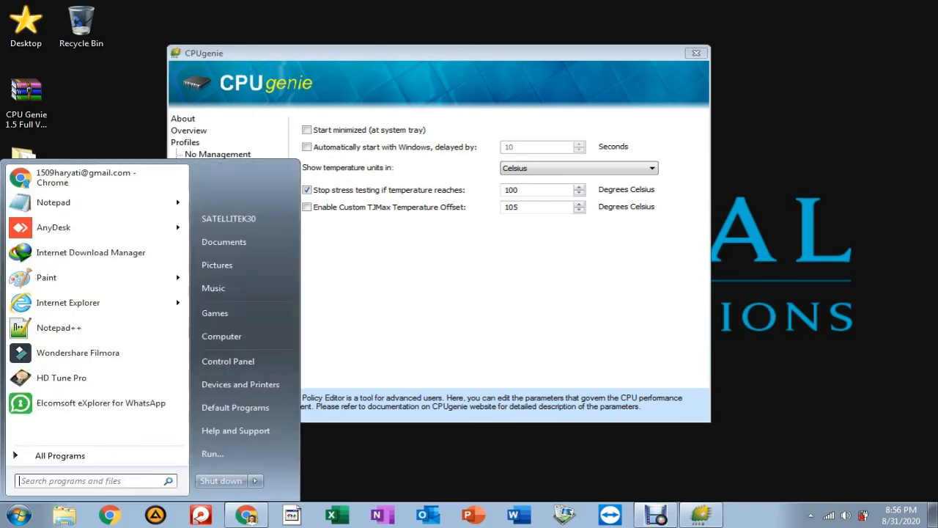
left_click(61, 456)
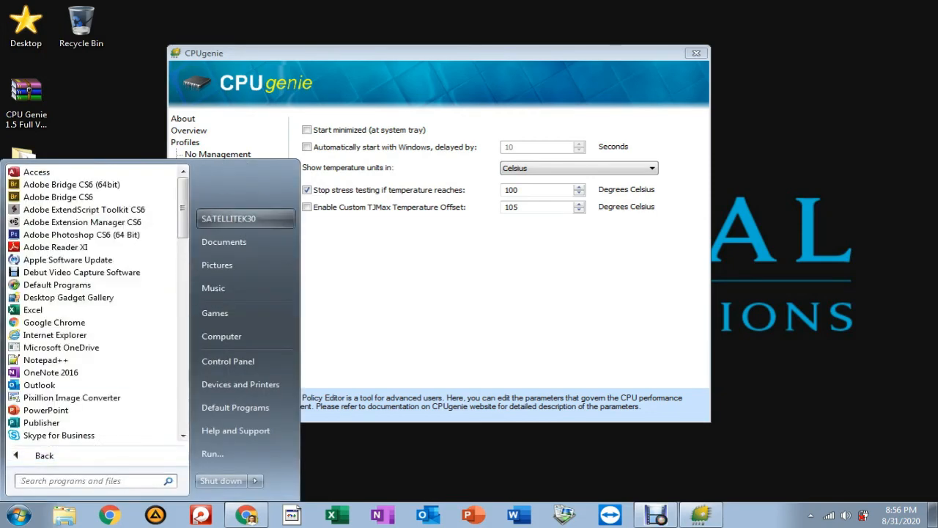
scroll(92, 304, "down", 10)
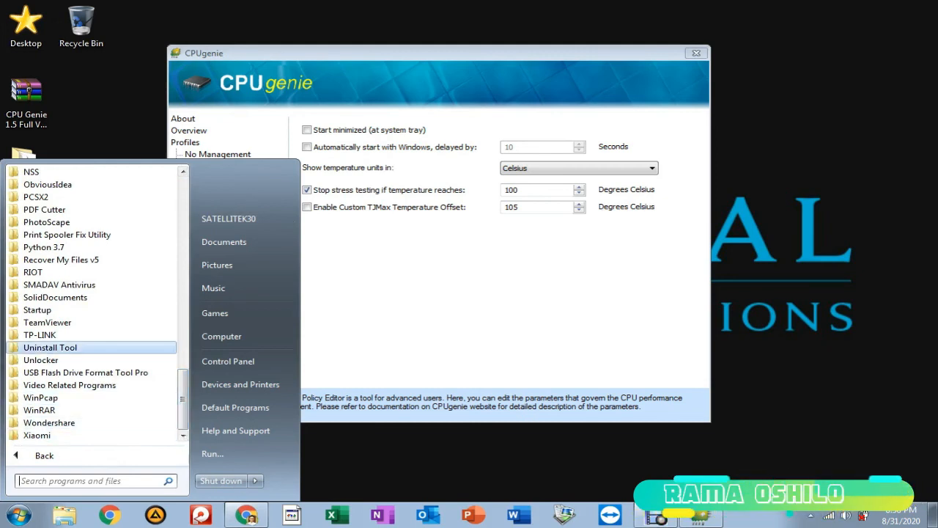
key("Up")
key("Up")
key("Up")
left_click(38, 310)
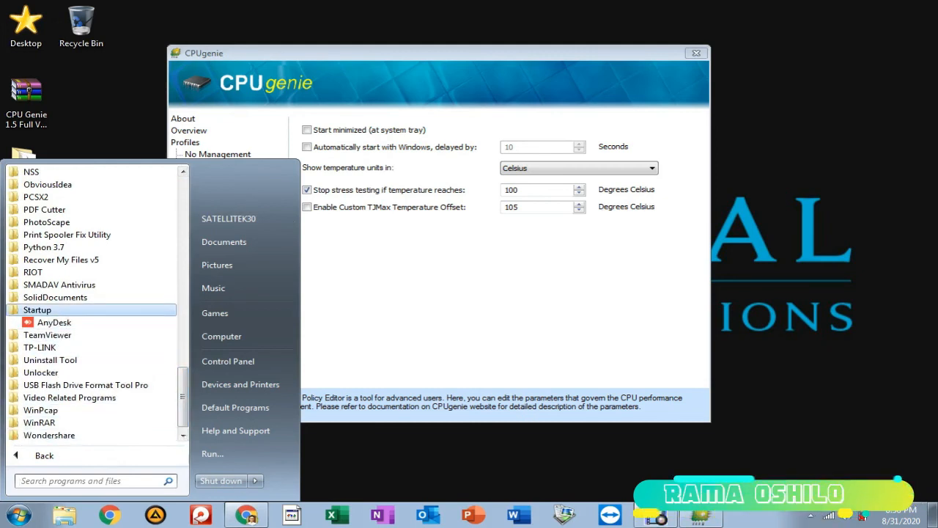
left_click(95, 132)
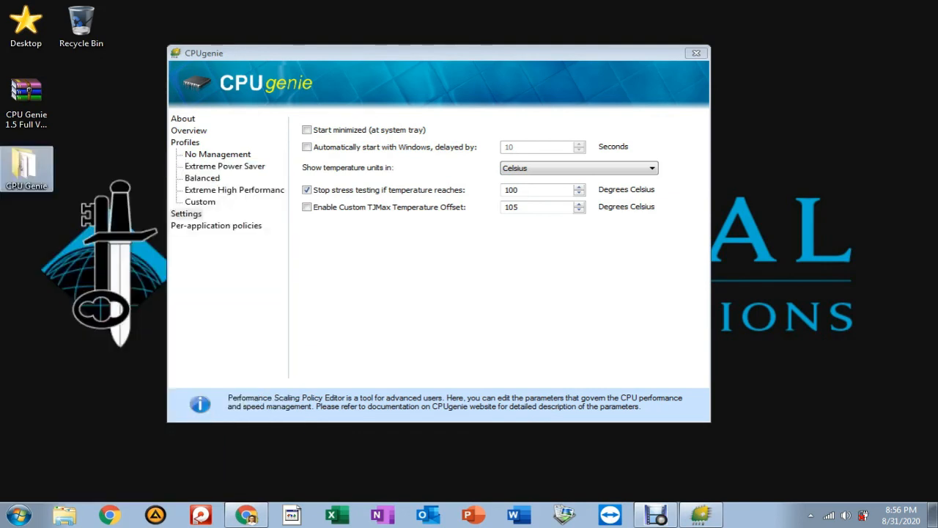
- View the contents of the CPU Genie folder on the desktop and close it again
double_click(26, 168)
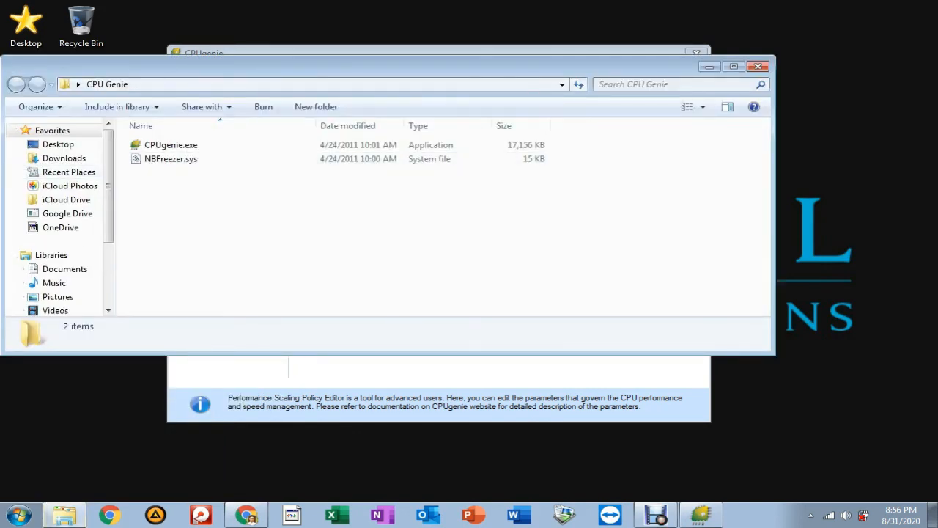
left_click(758, 66)
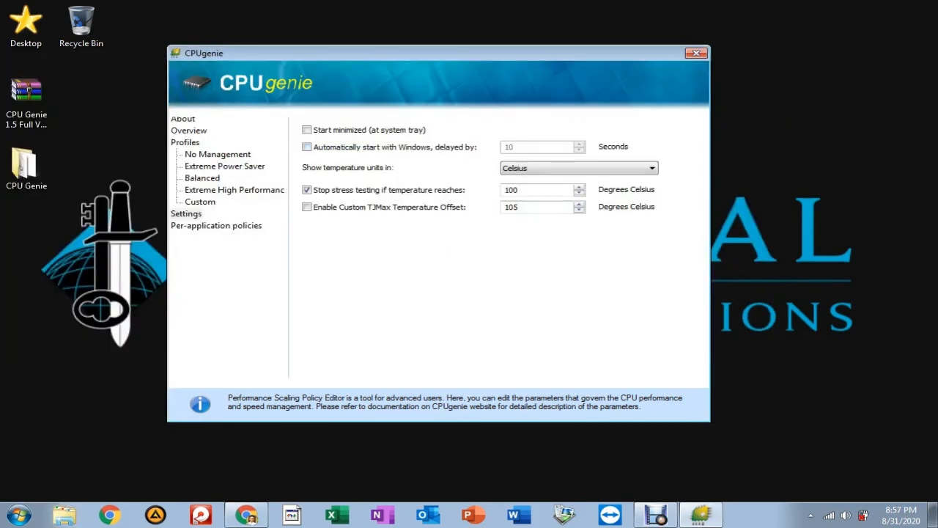
- Review the battery policy choices for the AIMP3 per-application entry and the overall CPU management profile selection
left_click(216, 226)
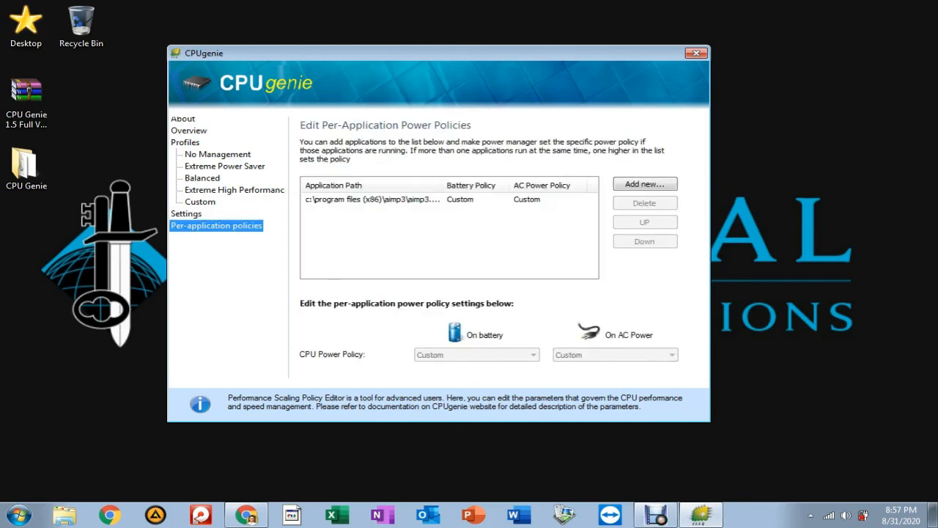
left_click(372, 199)
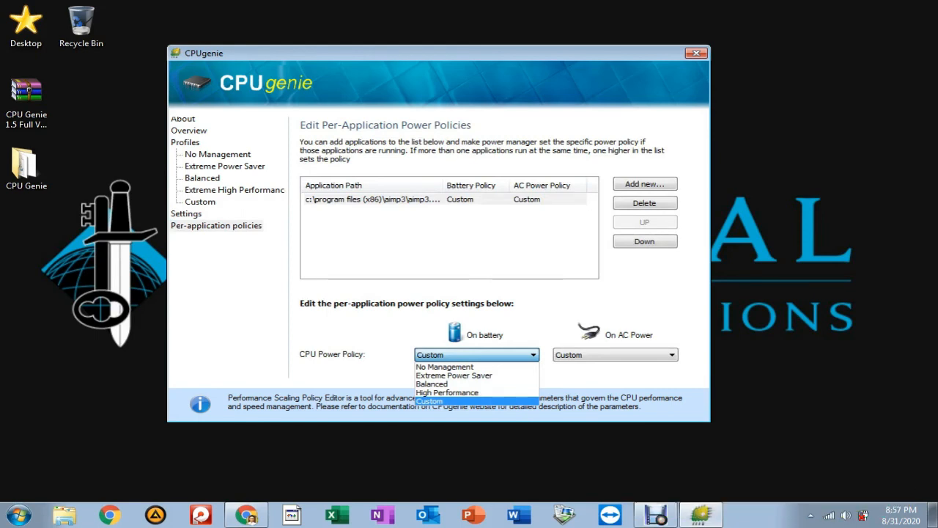
left_click(533, 354)
left_click(533, 355)
left_click(184, 142)
left_click(185, 143)
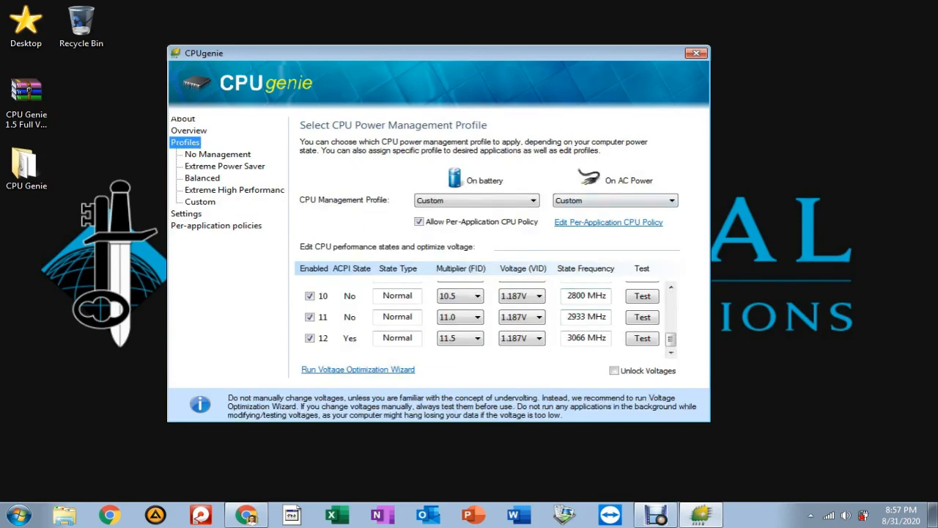
- Set the AIMP3 entry's per-application CPU power policy to Custom both on battery and on AC power
left_click(216, 226)
left_click(478, 355)
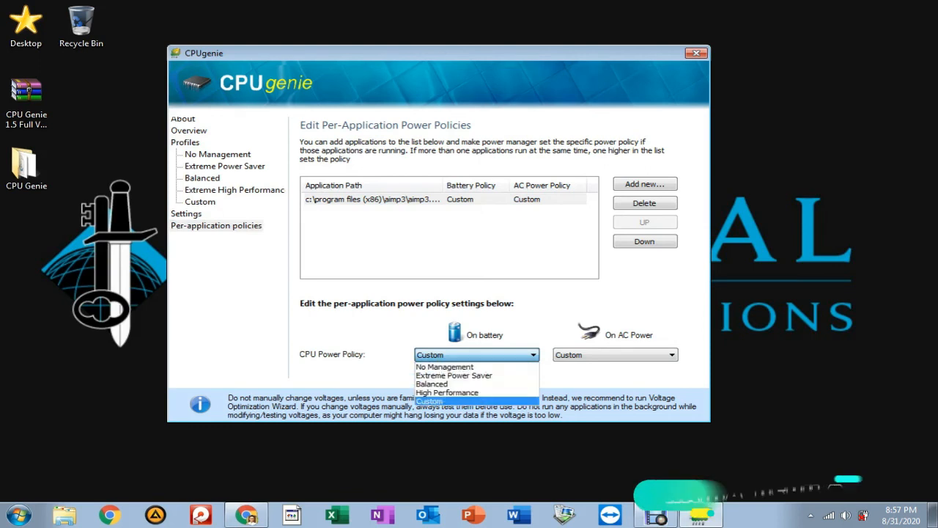
left_click(476, 401)
left_click(616, 355)
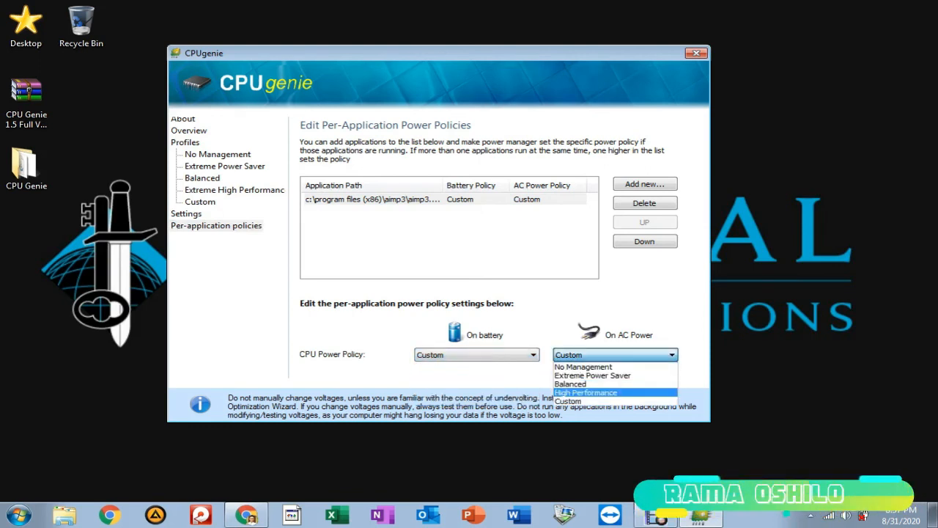
left_click(579, 401)
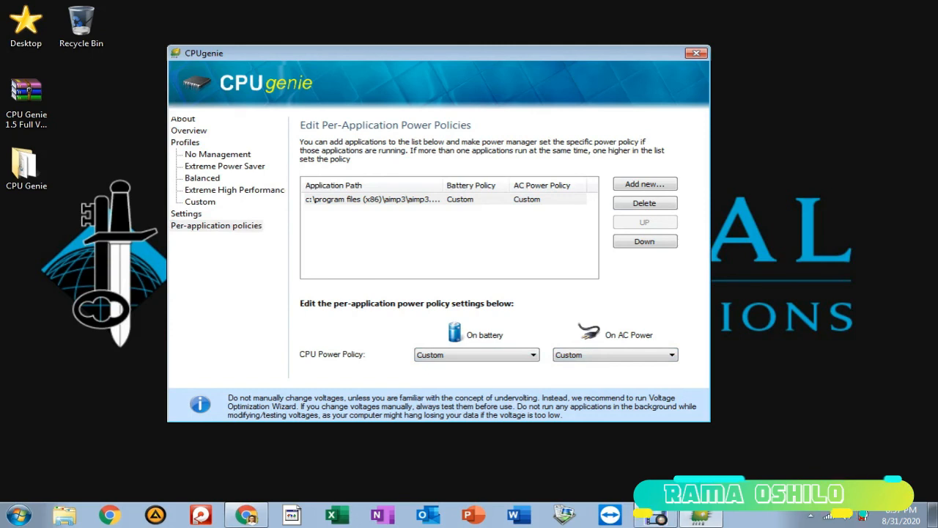
- Compare the AIMP3 entry's per-application policies with the CPU management profiles chosen for battery and AC power
left_click(373, 200)
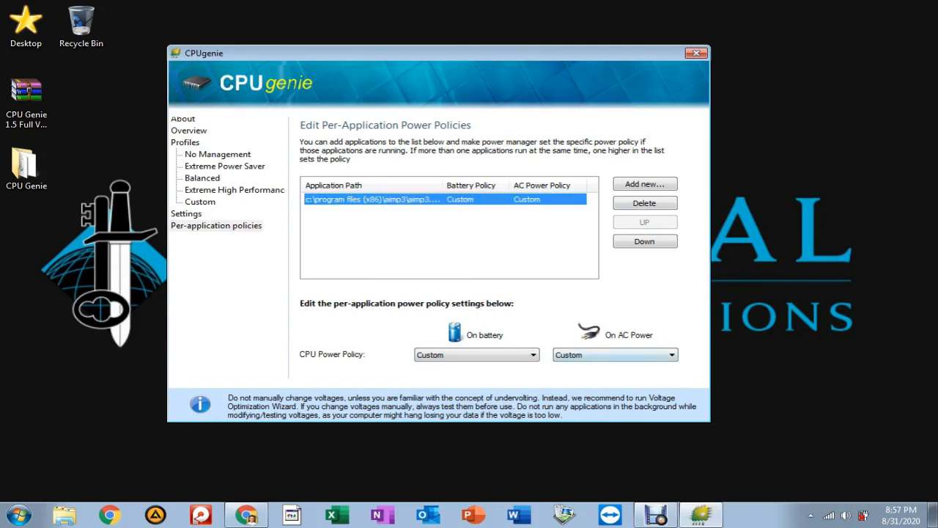
left_click(426, 239)
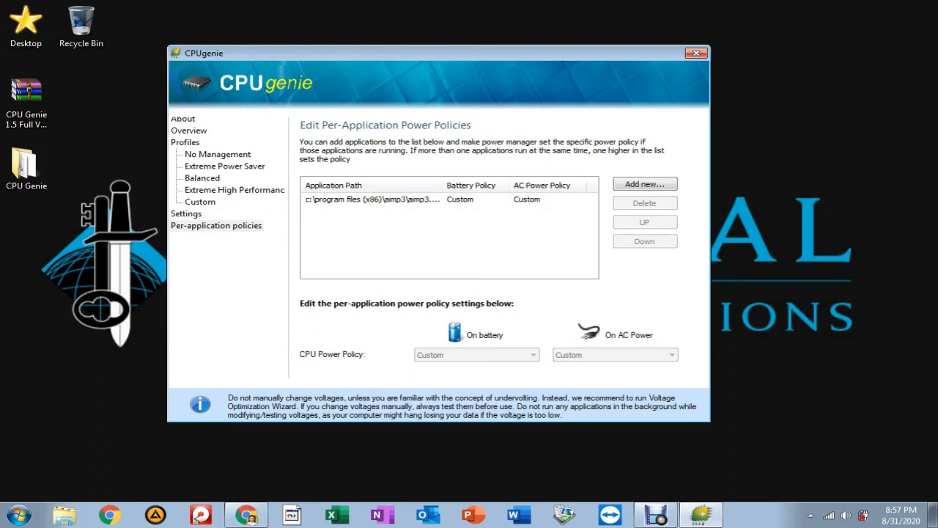
left_click(373, 200)
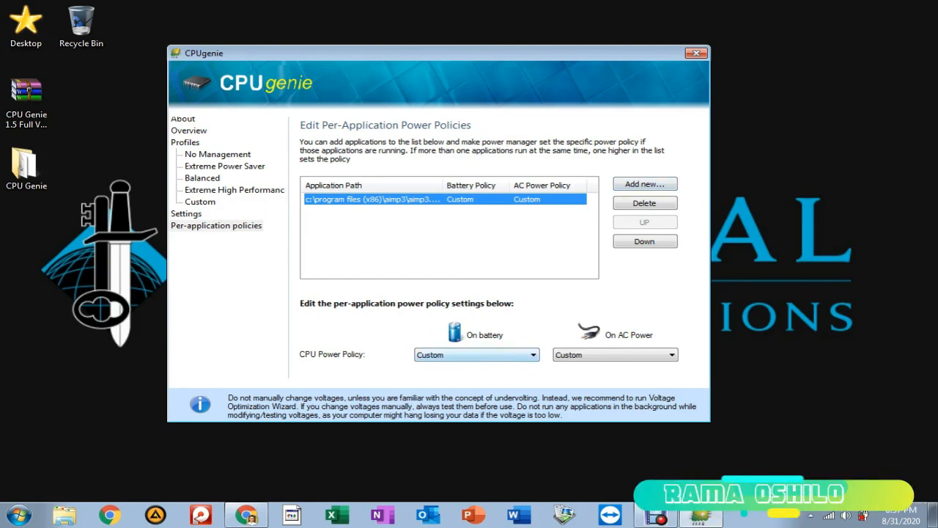
left_click(186, 142)
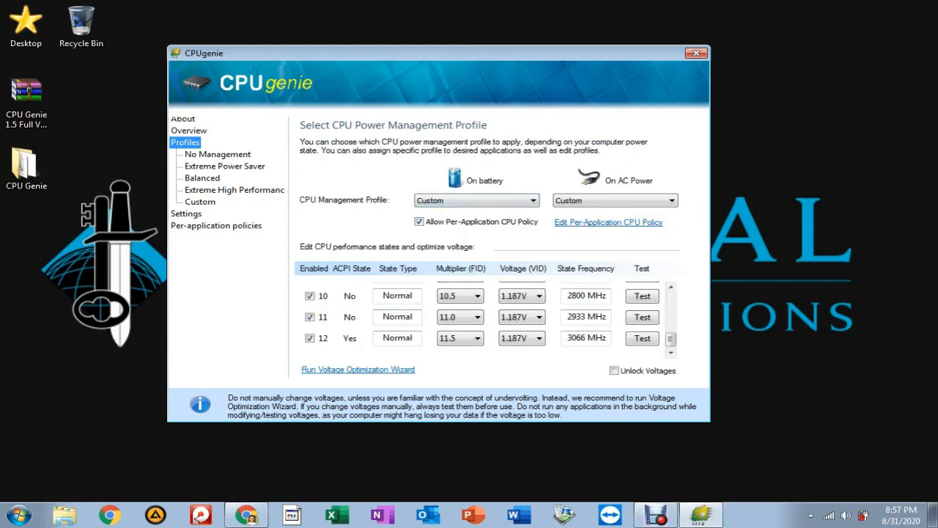
left_click(217, 226)
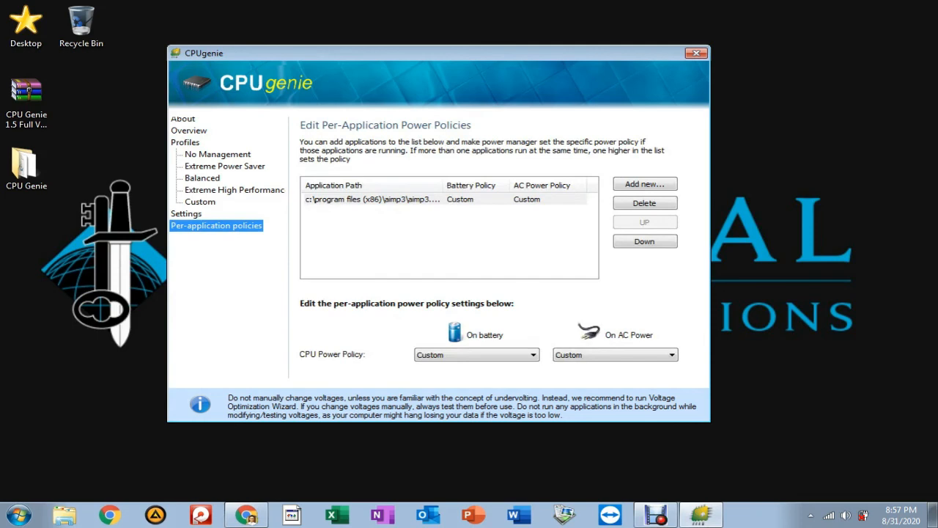